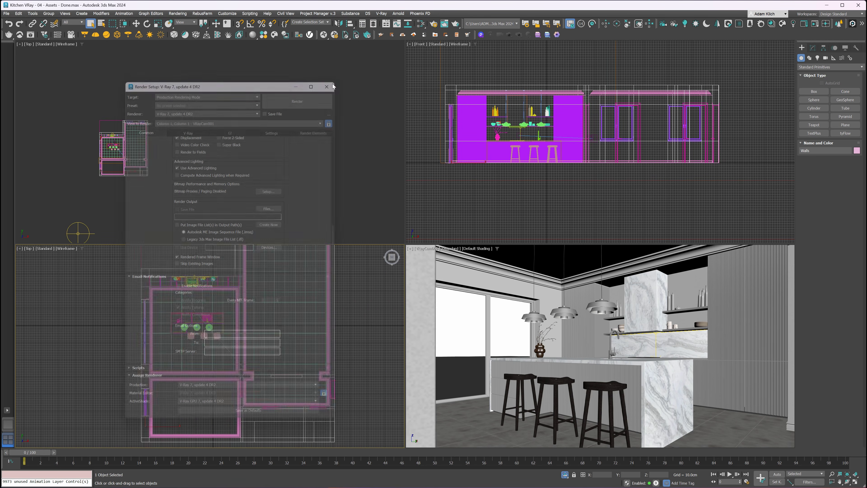
Step: Check that the Vantage Toolbar is enabled and start the Chaos Vantage live link for the kitchen scene
right_click(579, 33)
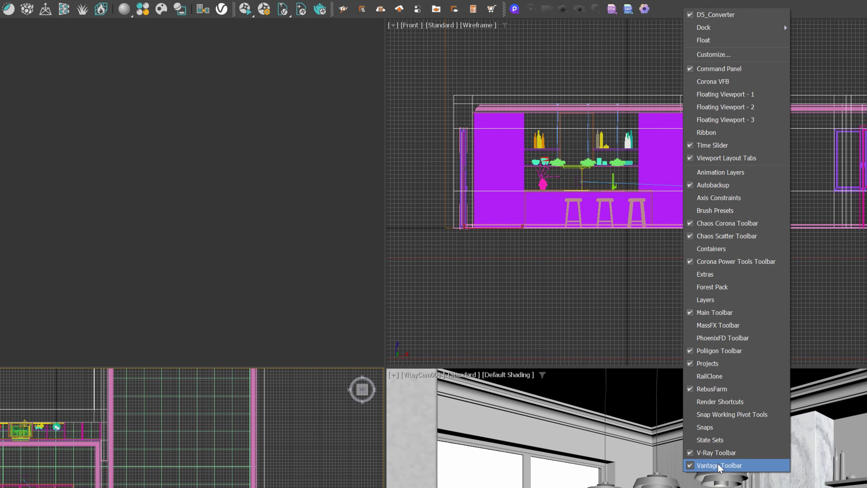
left_click(245, 8)
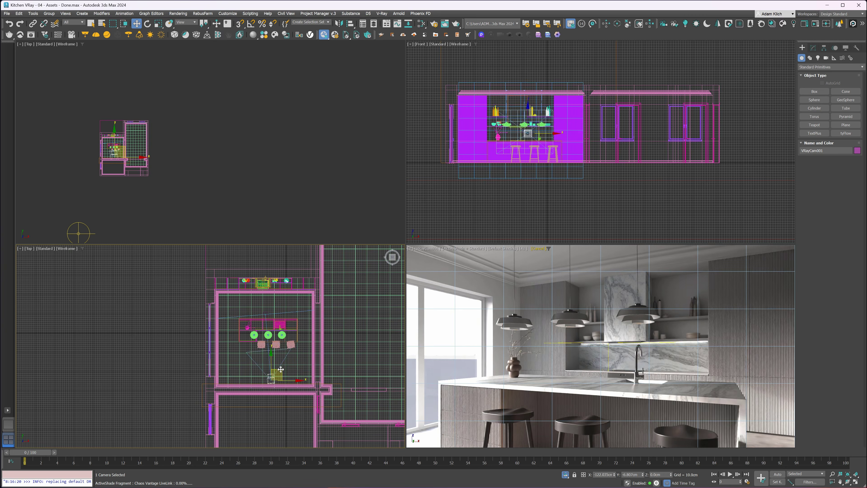
Step: Move the kitchen camera sideways to the corner near the right wall and set its focal length to 40 mm
left_click_drag(280, 369, 318, 363)
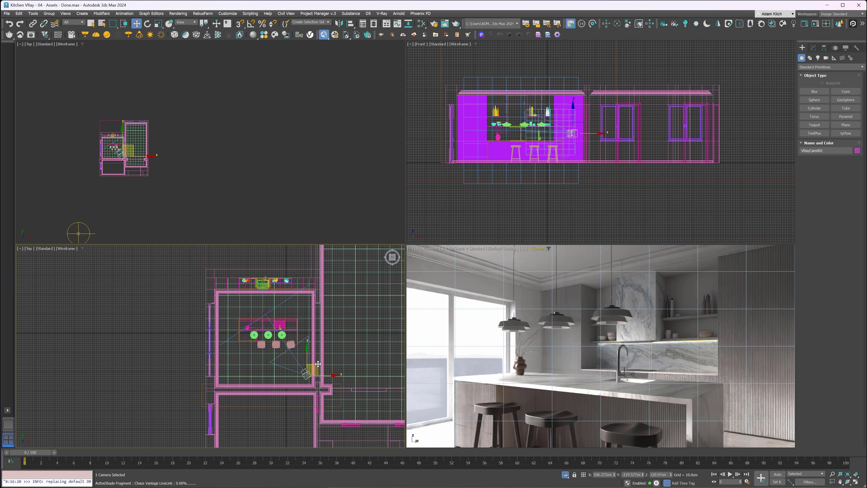
left_click(813, 48)
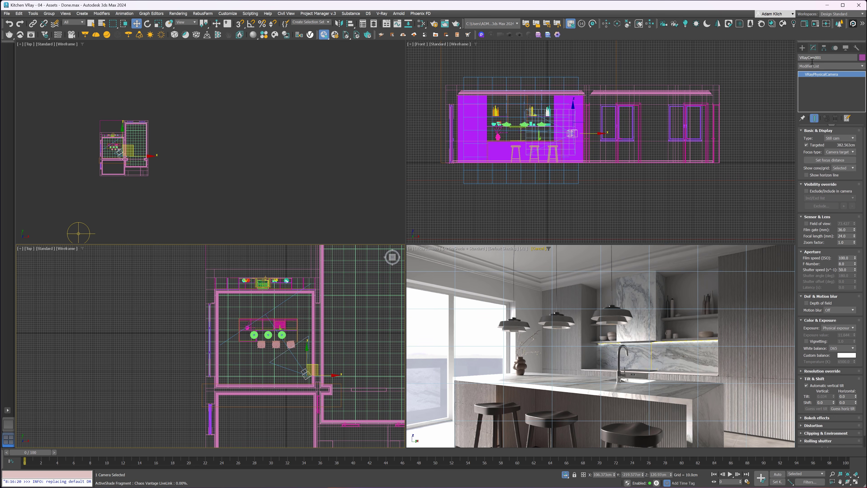
left_click(822, 235)
type("40")
key("Return")
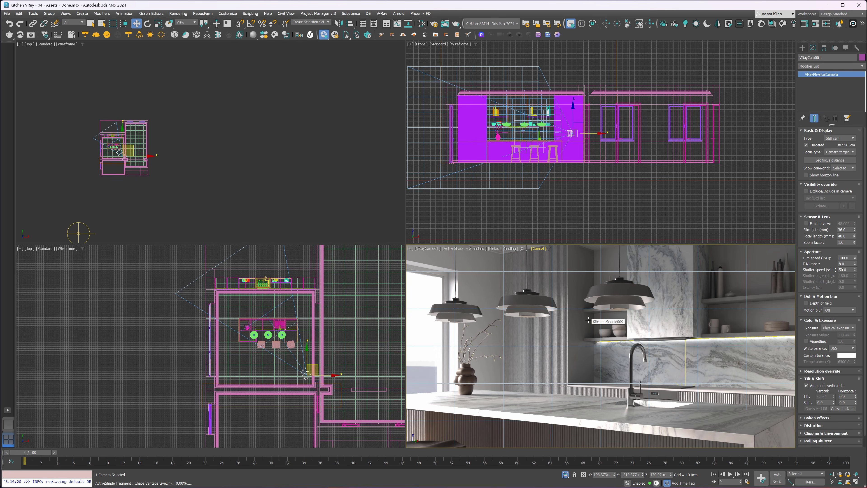
Step: Enable depth of field on the camera with an F-number of 2 and reposition the camera in the top view
scroll(587, 320, "down", 2)
left_click(807, 303)
left_click(826, 264)
type("2")
key("Return")
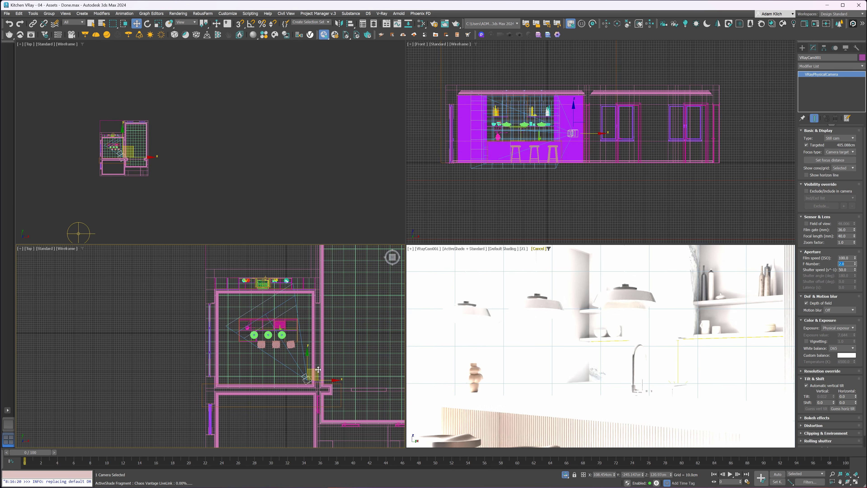
left_click_drag(314, 369, 304, 350)
Step: Change the camera's exposure mode and set its exposure value to 13
left_click(839, 328)
left_click(846, 340)
double_click(846, 335)
type("13")
key("Return")
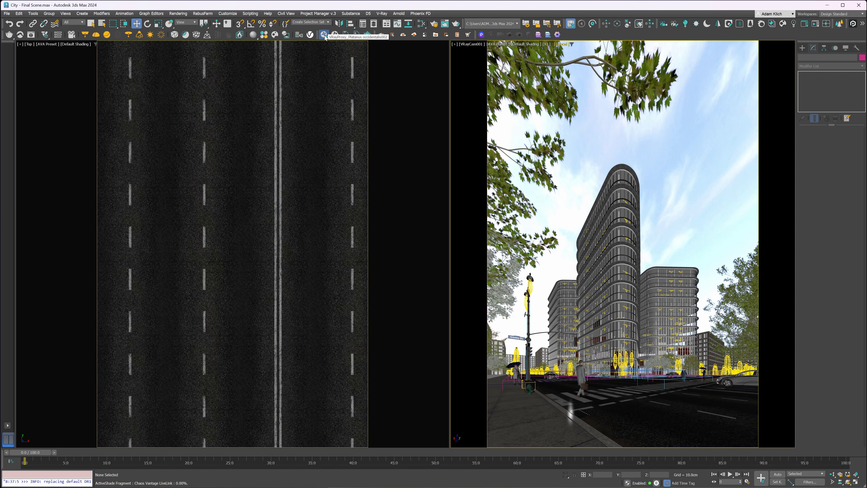
Step: Start the Vantage live link in the city scene and set the tower's VRayLight to Temperature mode at 4000
left_click(323, 34)
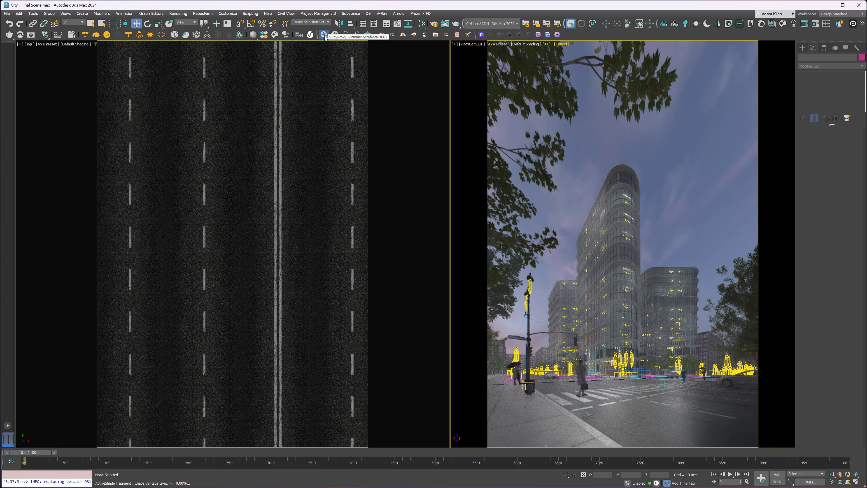
left_click(624, 201)
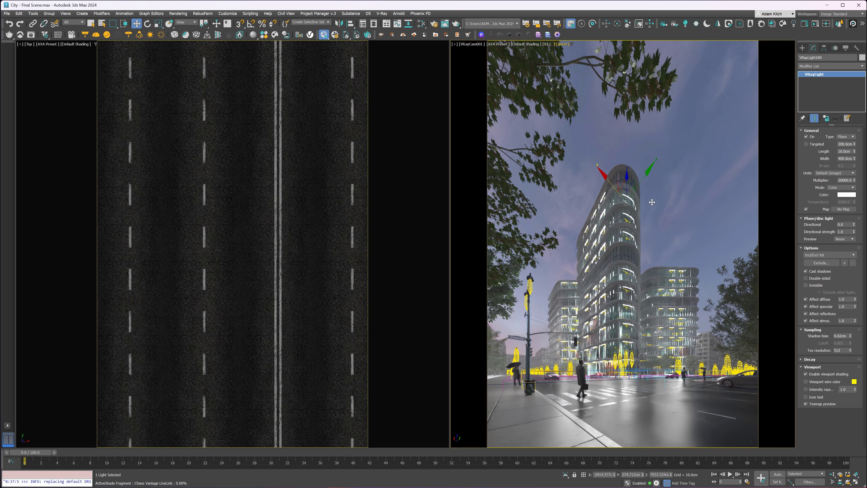
left_click(841, 187)
left_click(840, 196)
double_click(846, 202)
type("4500")
key("Return")
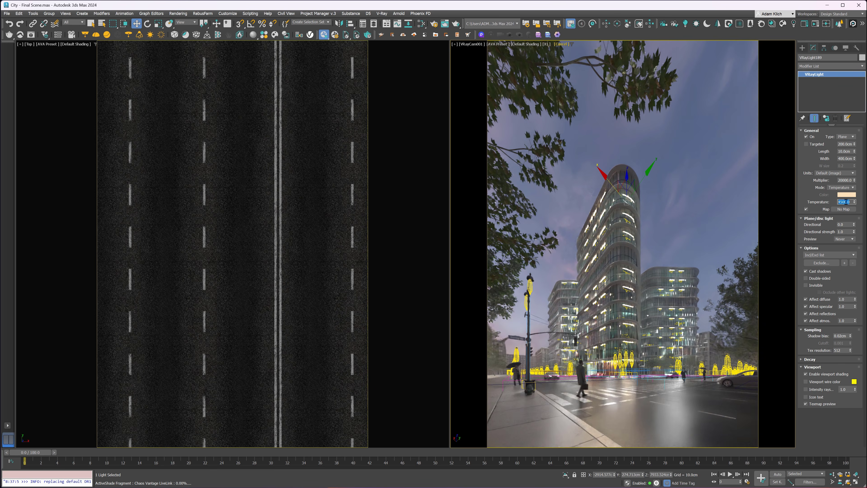
type("4000")
key("Return")
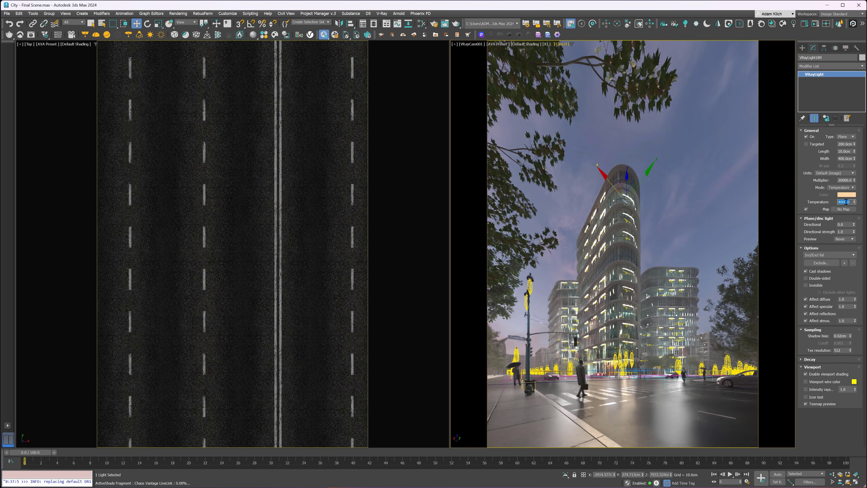
Step: Open the street lamp group and switch its VRayIES light to the Temperature color mode
left_click(530, 286)
left_click(49, 13)
left_click(52, 39)
left_click(530, 287)
left_click(842, 191)
left_click(845, 200)
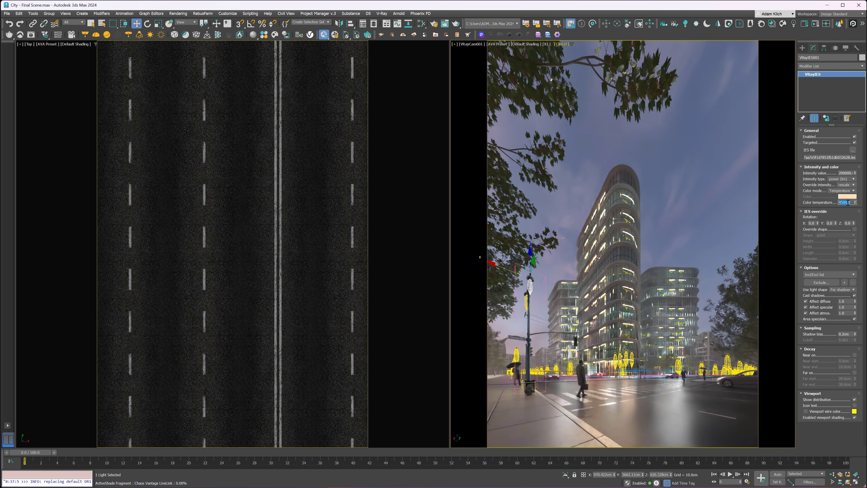
Step: Move the foreground pedestrian farther along the crosswalk and deselect the figure
left_click(581, 372)
left_click(582, 372)
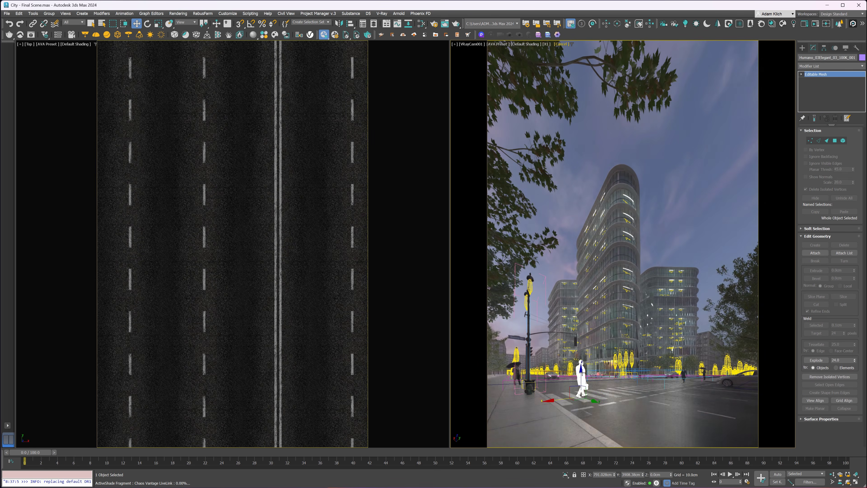
left_click_drag(553, 396, 584, 395)
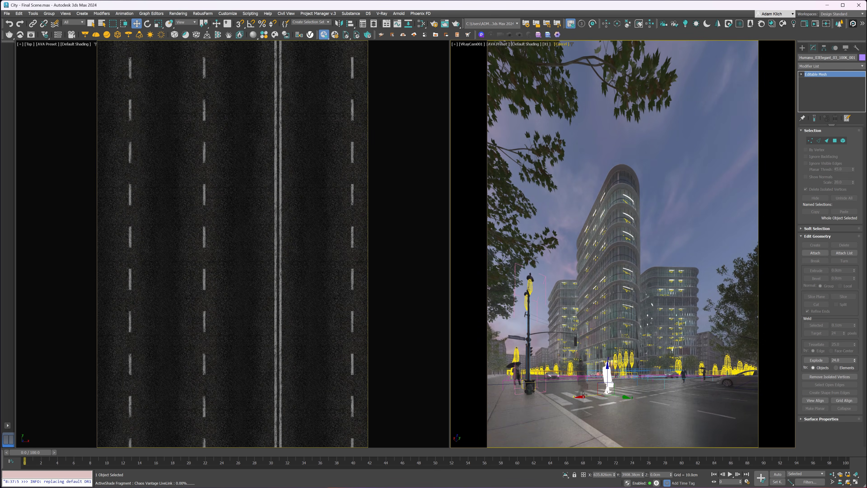
left_click(668, 219)
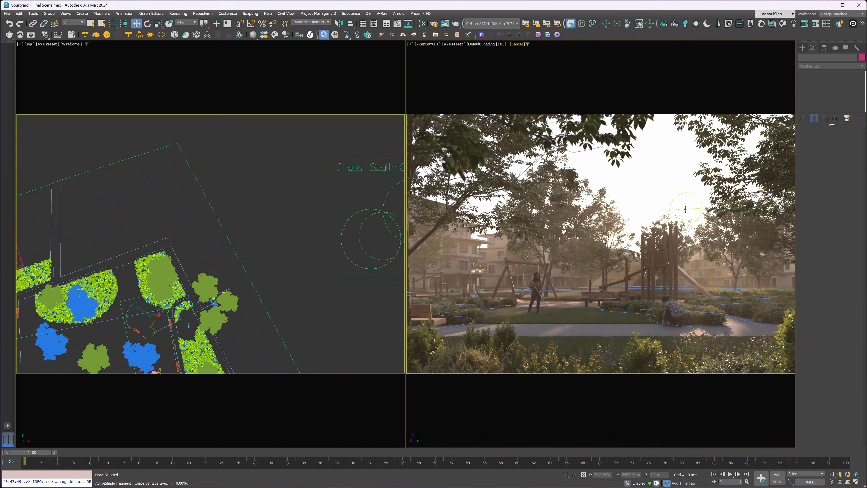
Step: Try lowering the VRaySun toward the horizon in the courtyard scene and undo the move
left_click(685, 209)
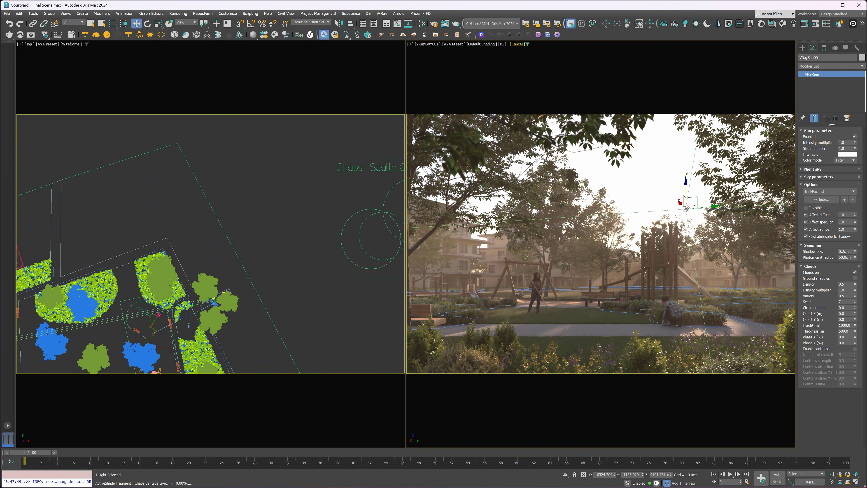
left_click_drag(687, 209, 695, 260)
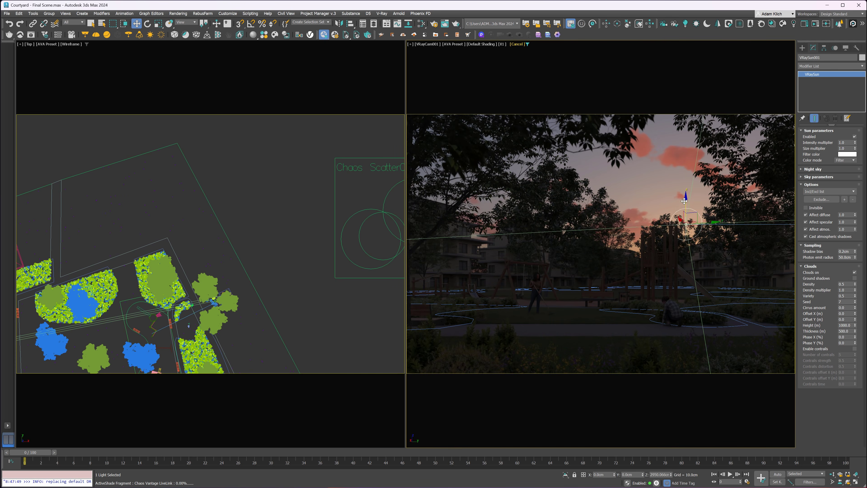
key("ctrl+z")
Step: Wire the color_texture 3 bitmap into the color_texture 1 slot of the woman's base color VRayMultiSubTex
left_click(661, 269)
left_click_drag(661, 269, 634, 266)
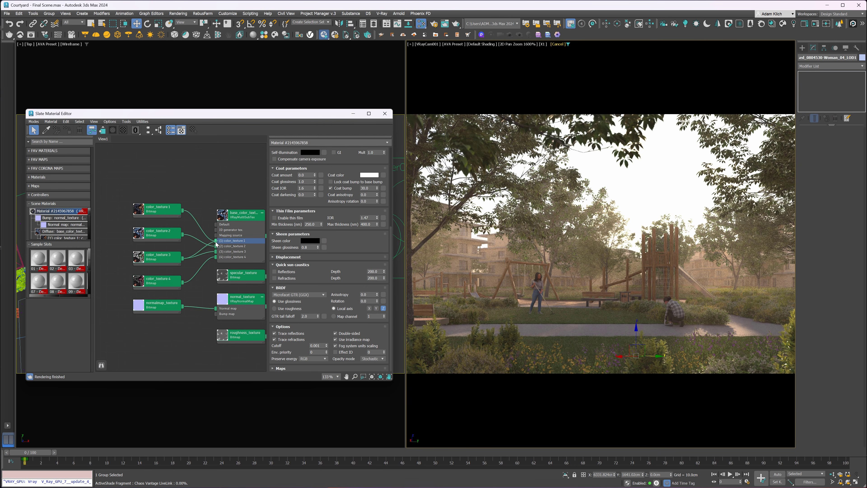
left_click_drag(183, 258, 215, 241)
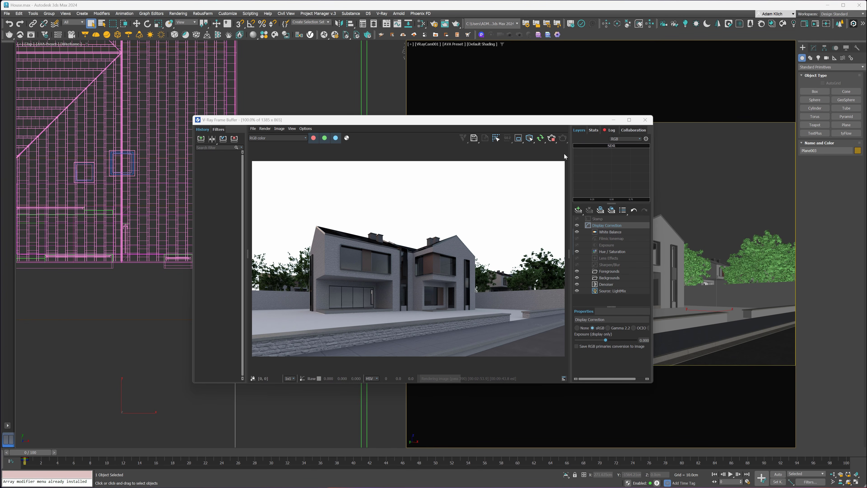
Step: Stop the V-Ray render of the house, send the frame buffer image to Veras, and enlarge the Veras window
left_click(552, 139)
left_click(465, 141)
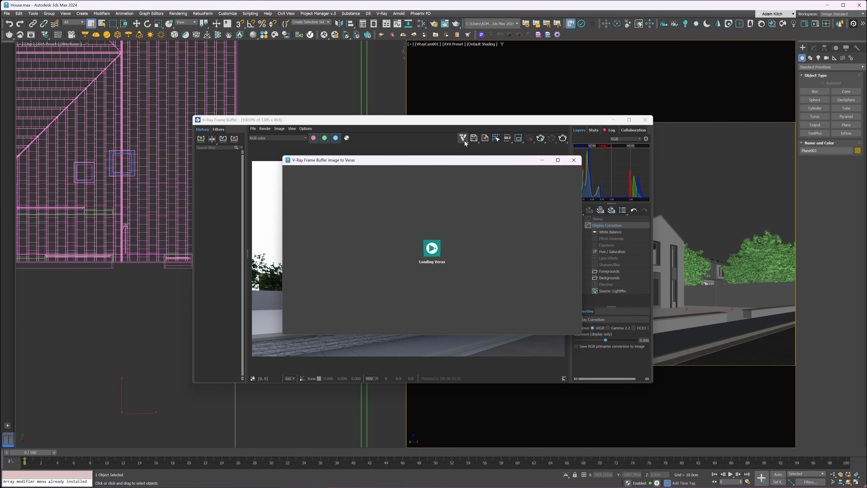
left_click_drag(434, 160, 341, 85)
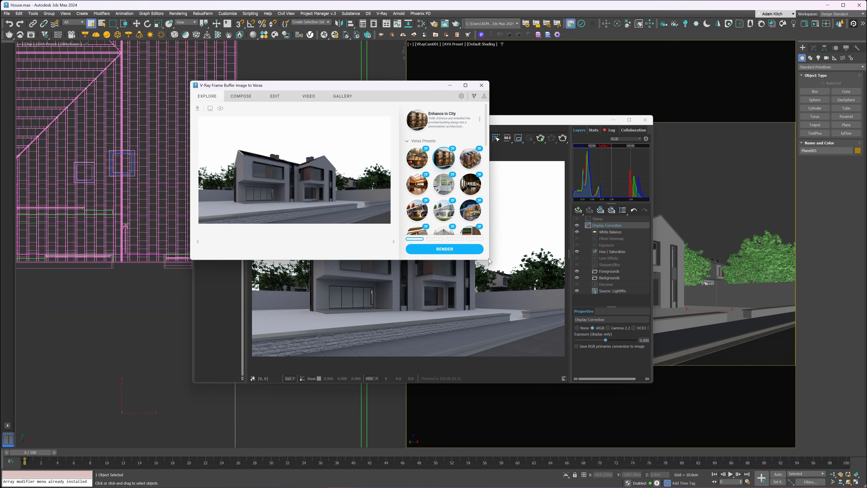
left_click_drag(486, 261, 641, 384)
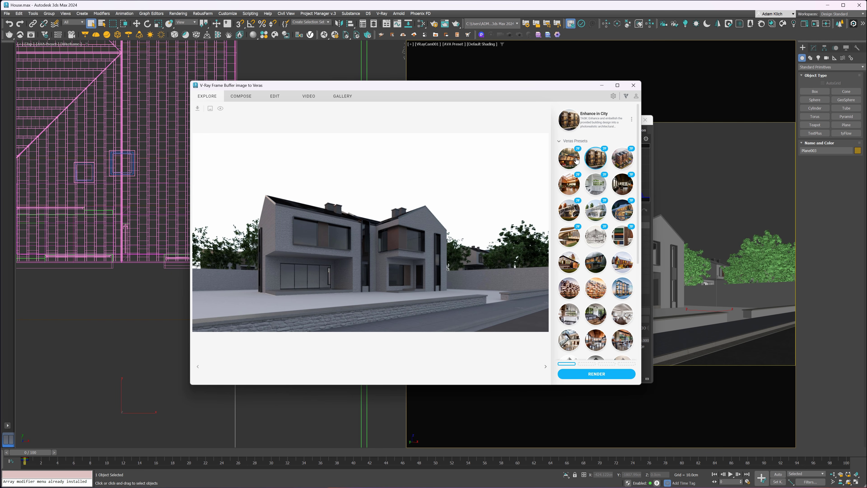
Step: Examine the prompts of several Veras presets and select the Axonometric Diagram preset
mouse_move(576, 160)
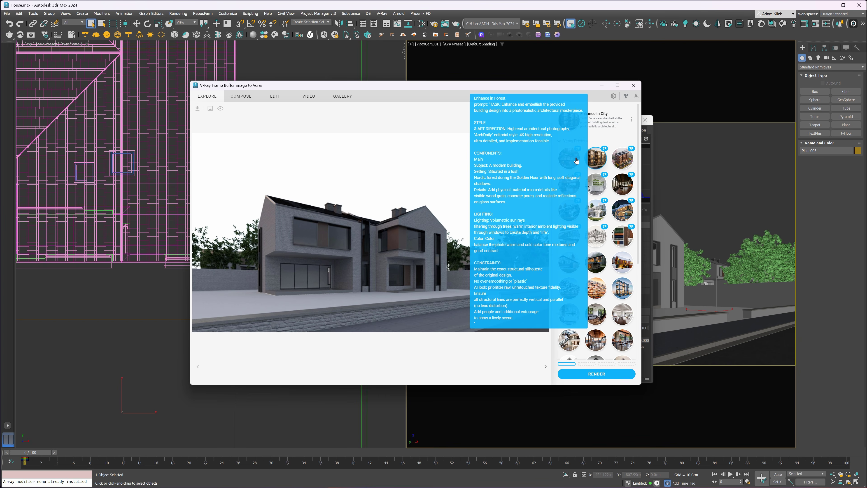
mouse_move(597, 214)
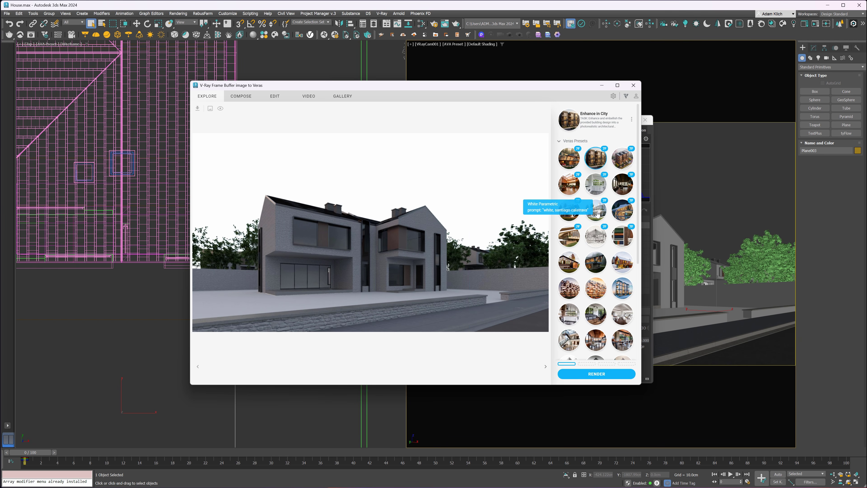
mouse_move(628, 214)
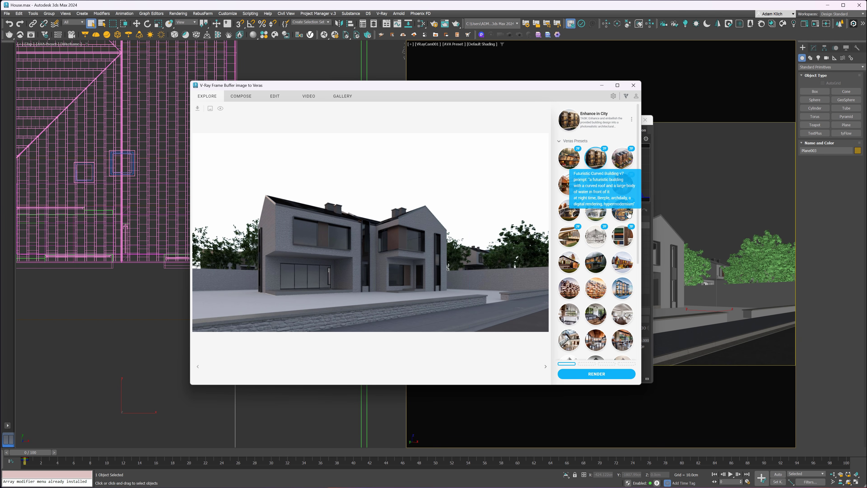
left_click(573, 241)
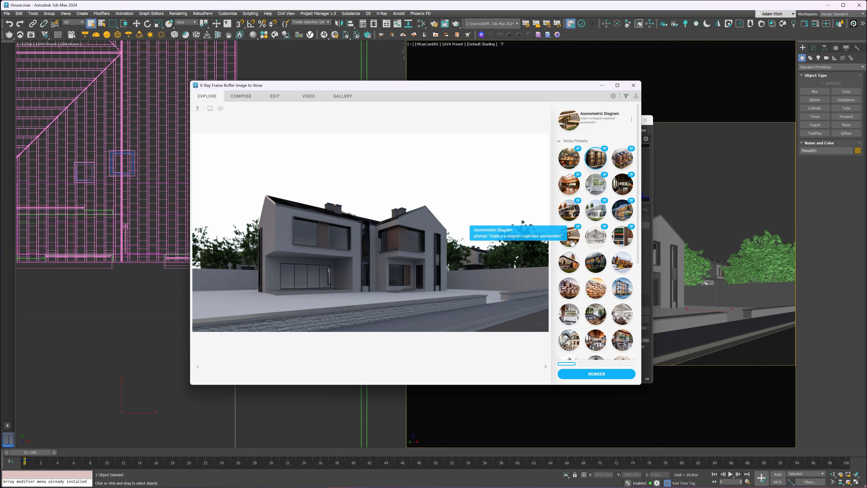
left_click(573, 125)
left_click(535, 113)
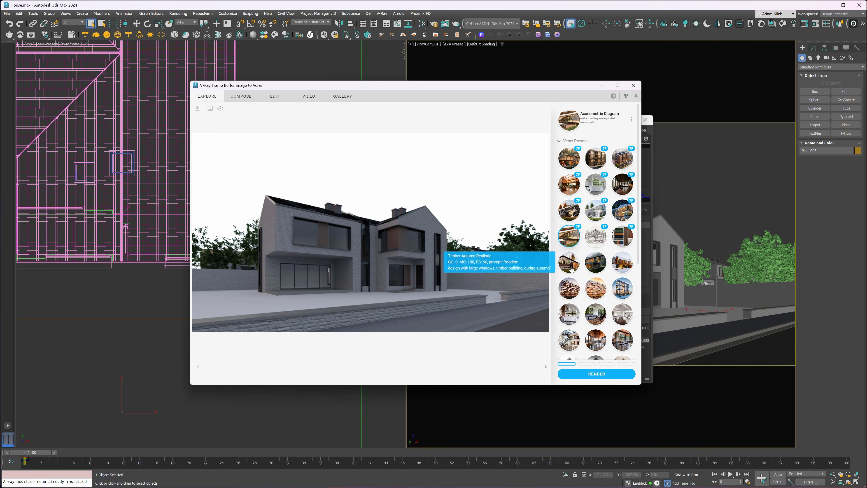
Step: Render two variations of the house with the Timber Autumn Realistic preset and compare them
left_click(571, 268)
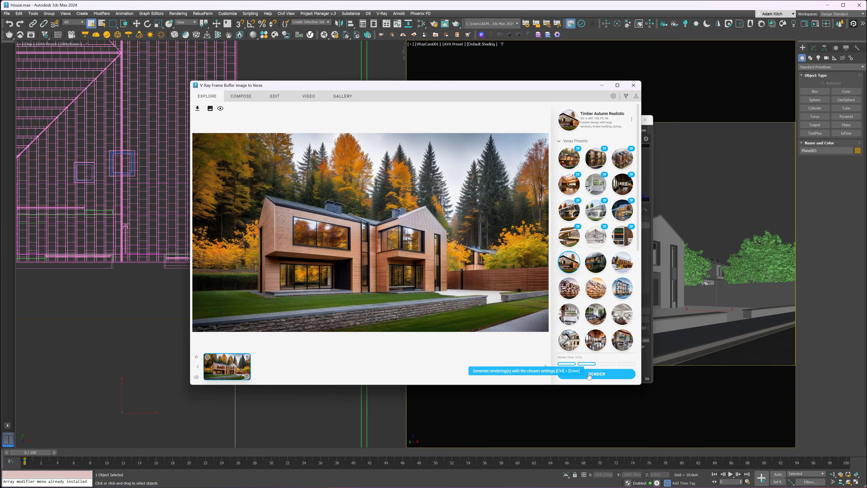
left_click(589, 375)
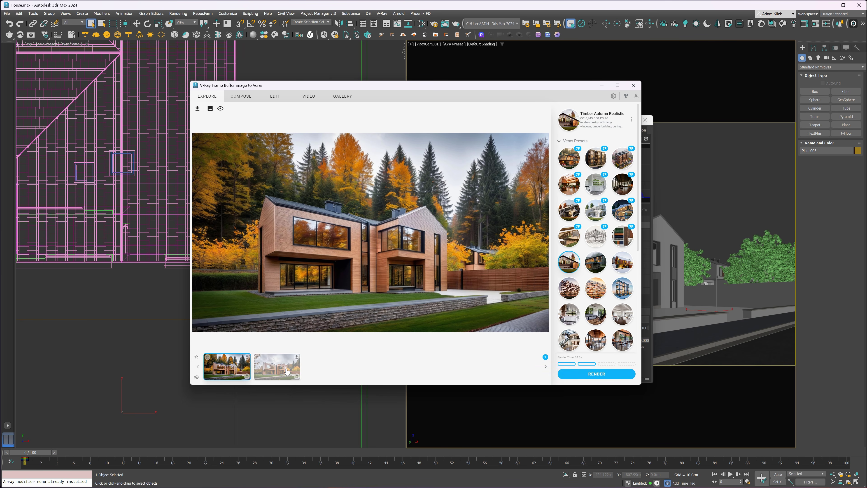
left_click(219, 374)
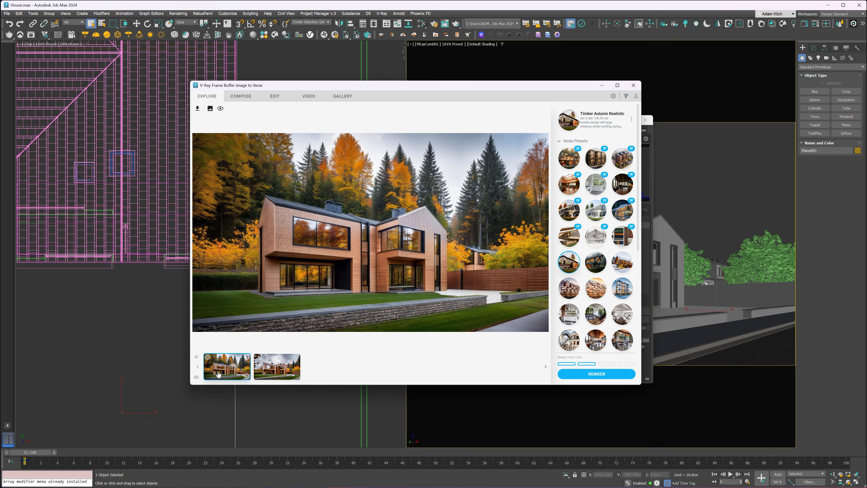
left_click(283, 371)
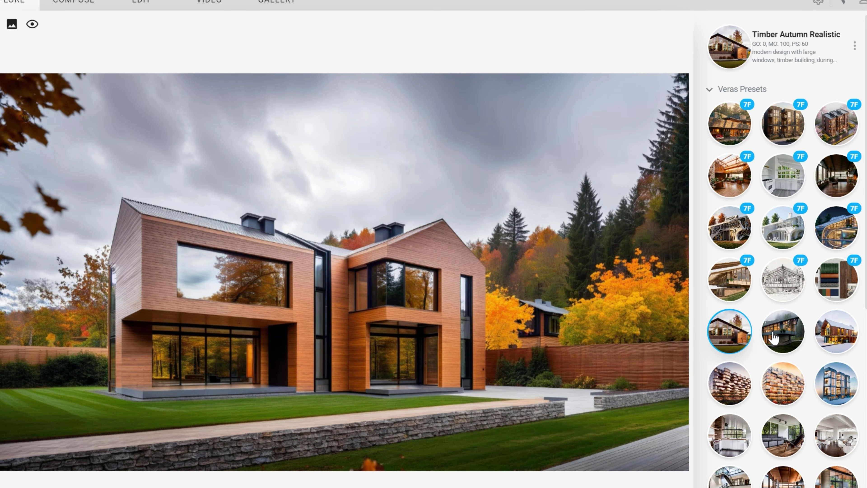
Step: Render the house with the misty dark forest preset and the Winter Cabin Creative preset, and display the winter version
left_click(779, 338)
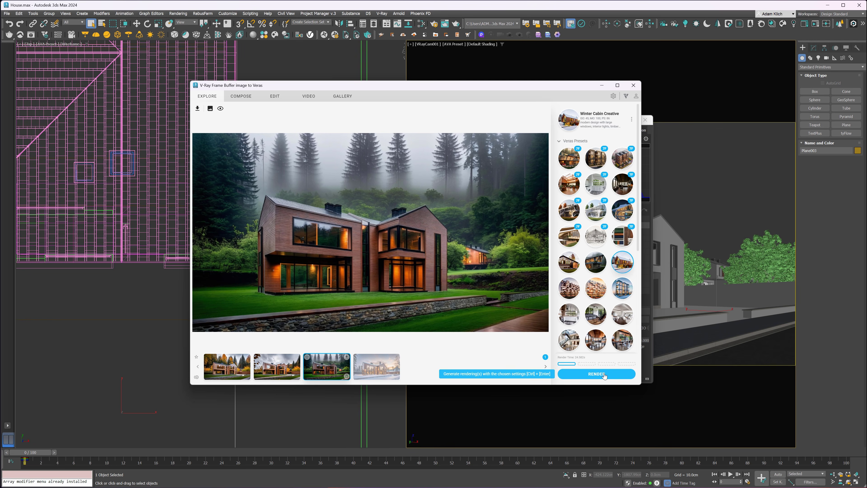
left_click(389, 367)
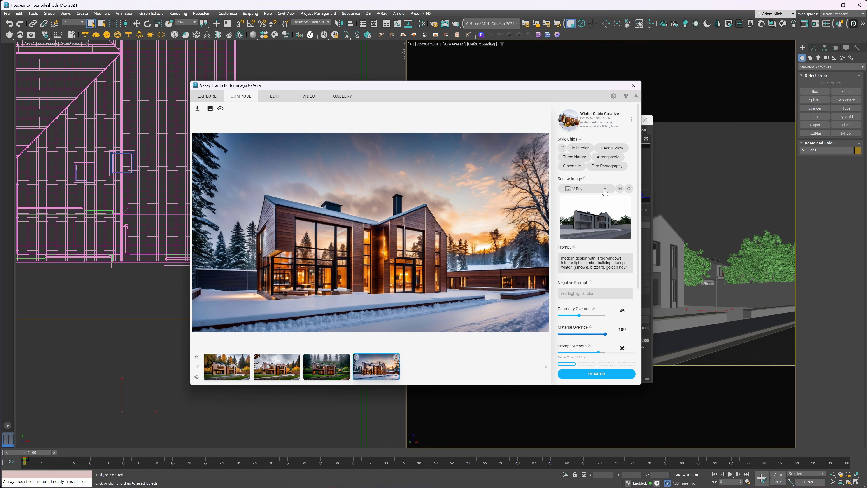
Step: Choose V-Ray as the source image in the Veras compose settings
left_click(604, 190)
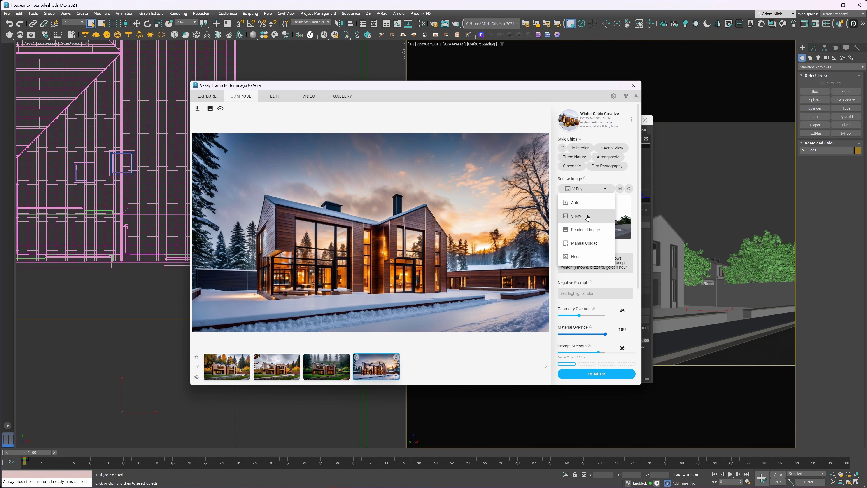
left_click(580, 219)
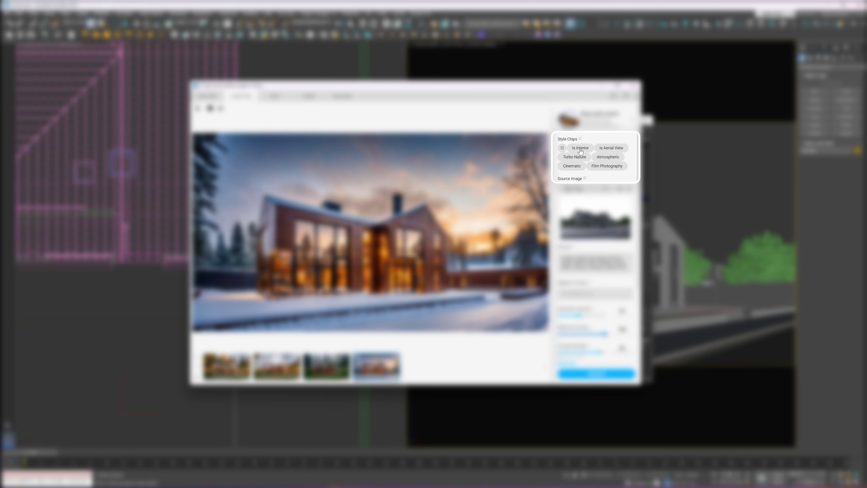
Step: Review the available style chips and enable the Atmospheric style
left_click(562, 147)
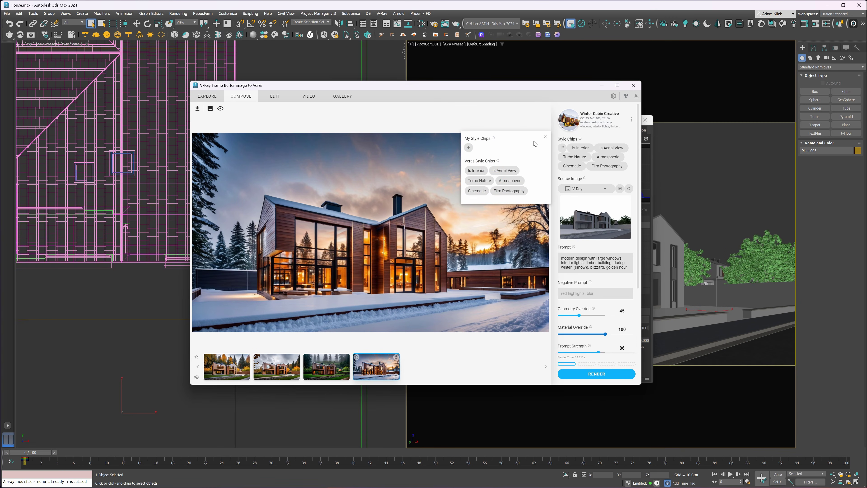
left_click(545, 137)
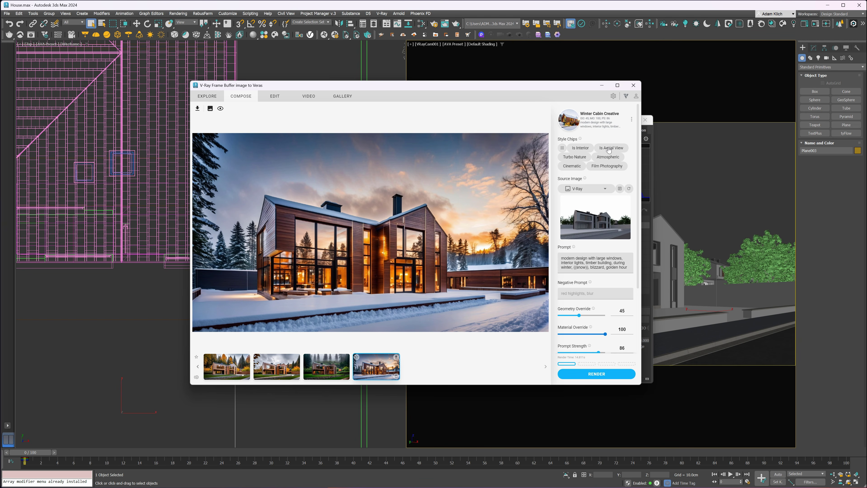
left_click(607, 158)
Step: Replace the prompt with "cloudy sky, warm interior lights, grass in the garden area, moody but inviting look" and set the negative prompt to "blur"
left_click(617, 269)
key("ctrl+a")
key("BackSpace")
type("clou")
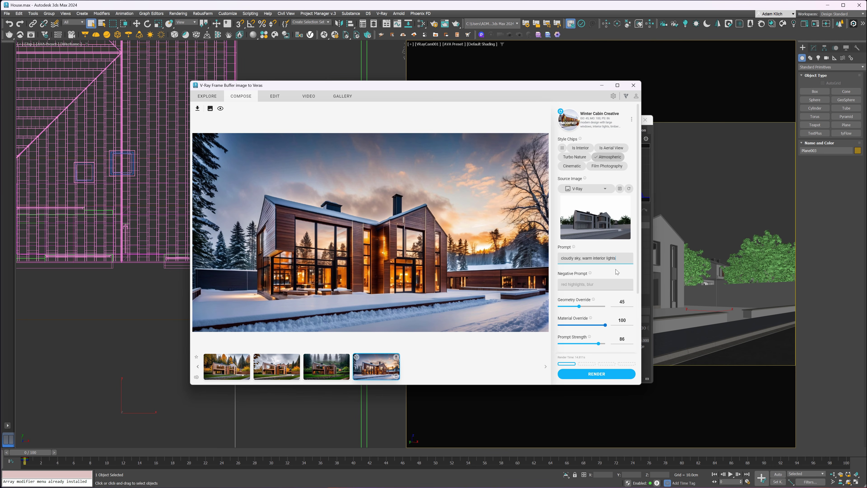
type("dly sky, warm interior lights, grass in the garden area, moody but in")
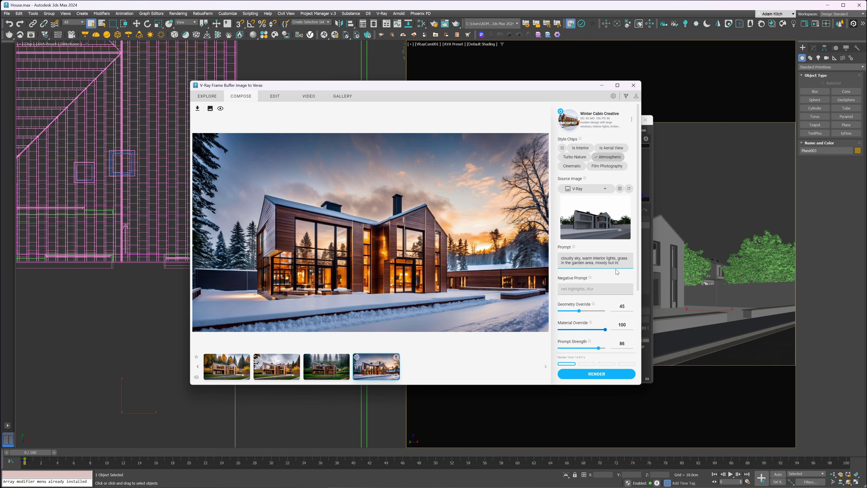
type("viting look")
left_click(579, 292)
type("blur")
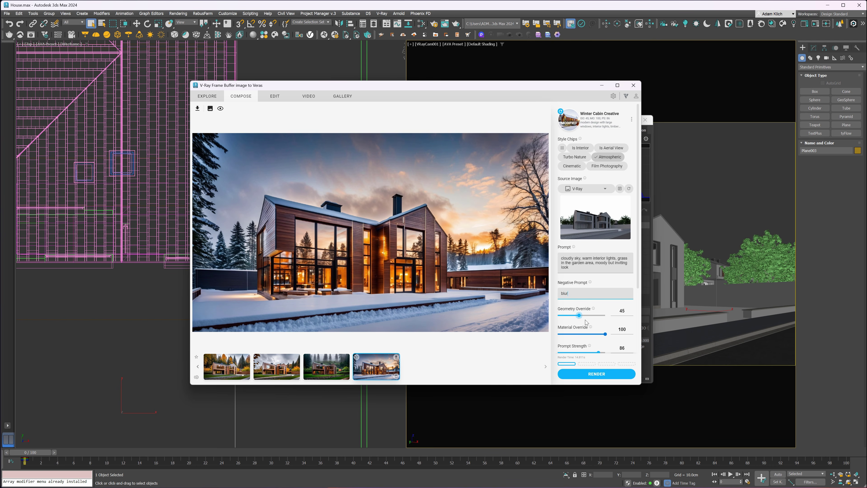
Step: Set the Material Override to 0
scroll(589, 324, "down", 1)
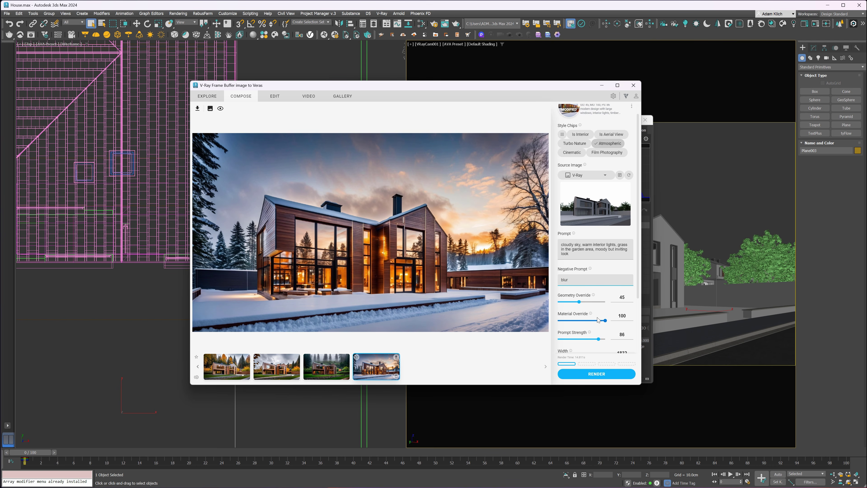
left_click_drag(605, 322, 559, 323)
scroll(580, 321, "down", 2)
scroll(597, 319, "down", 2)
Step: Switch the render engine to Version 7 Flash and render two variations of the house
left_click(580, 355)
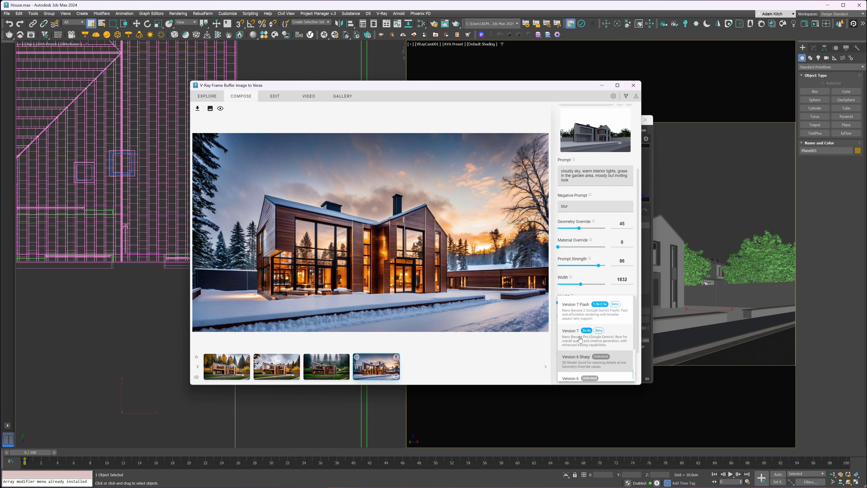
left_click(606, 321)
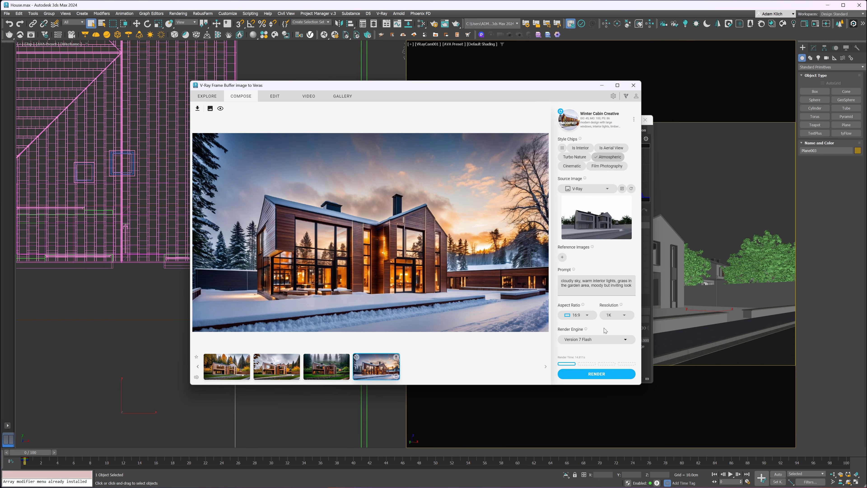
left_click(586, 364)
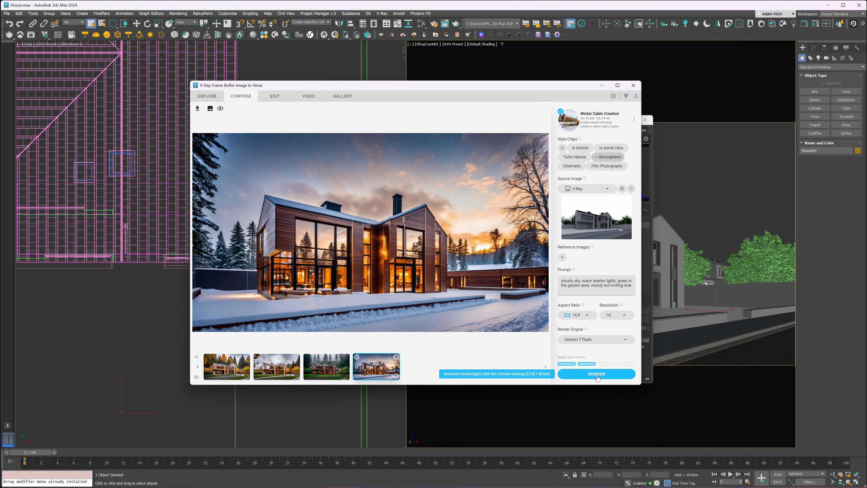
left_click(597, 373)
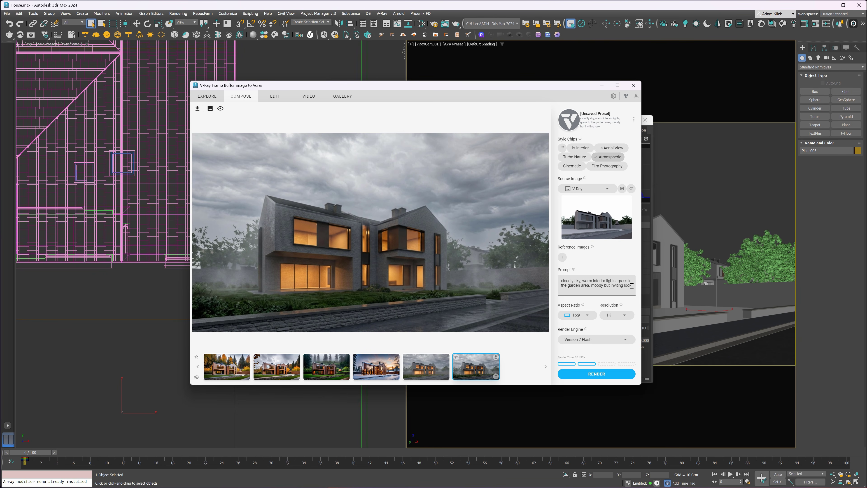
Step: Render the house with the Film Photography style added and the prompt "sunny day, a bit of clouds in the sky, happy atmosphere, subtle interior lights"
left_click_drag(632, 286, 546, 276)
type("sunny day, a bi")
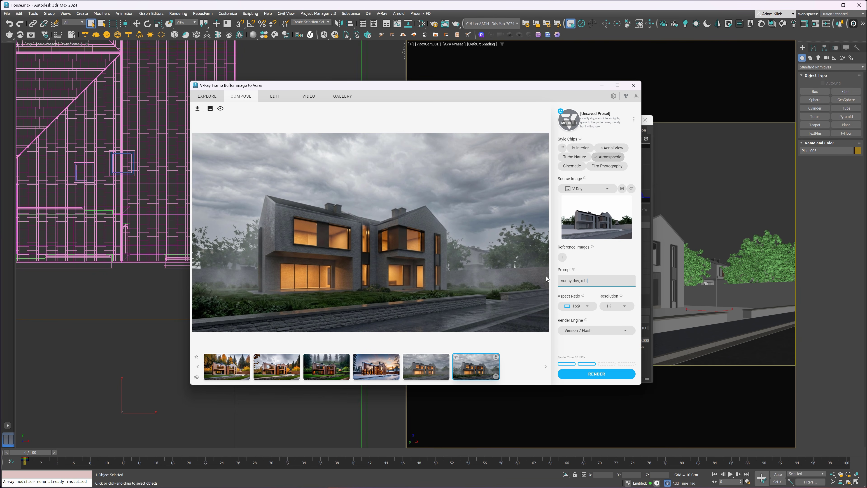
type("t of clouds in the sky, happy atmosphere, subtle interior lights")
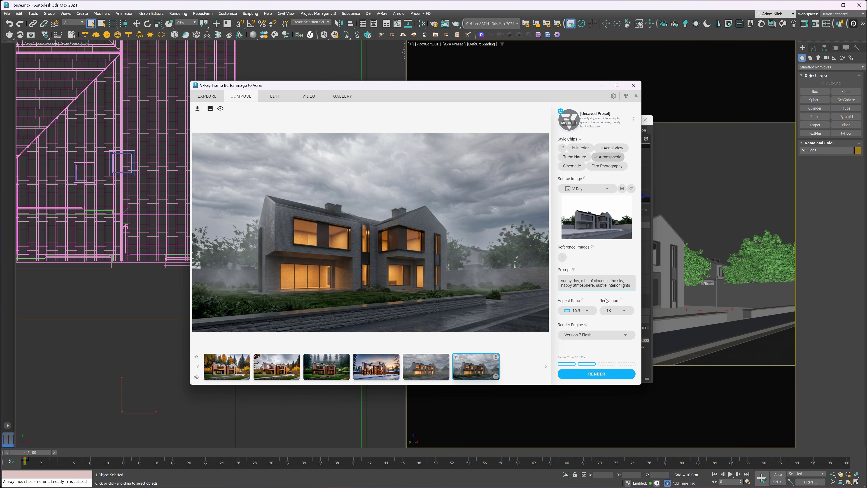
left_click(609, 166)
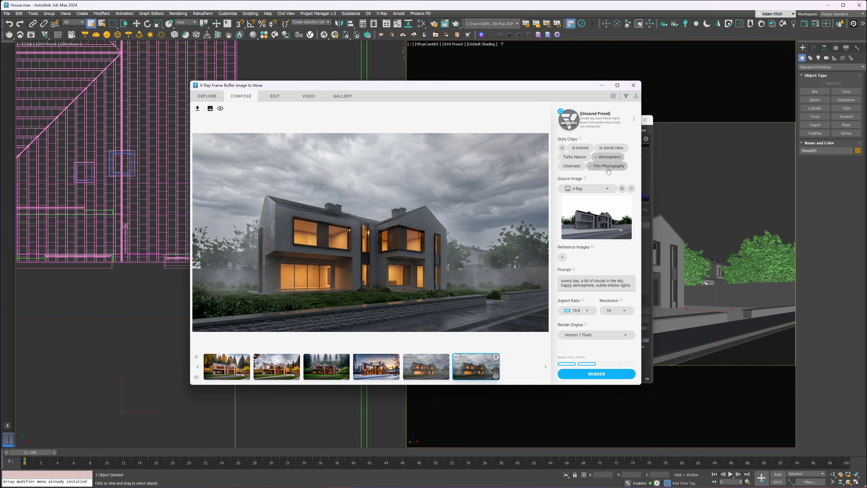
left_click(594, 375)
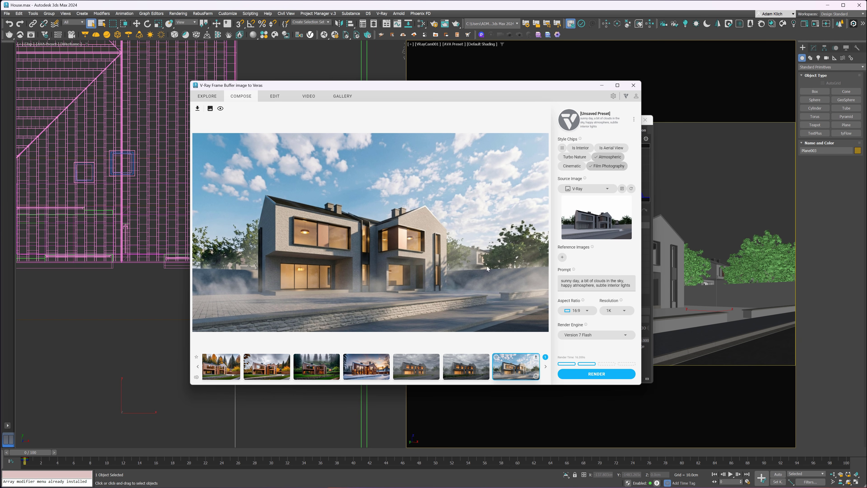
Step: Compare the two sunny-day renders and display the one with the blue sky
left_click(545, 366)
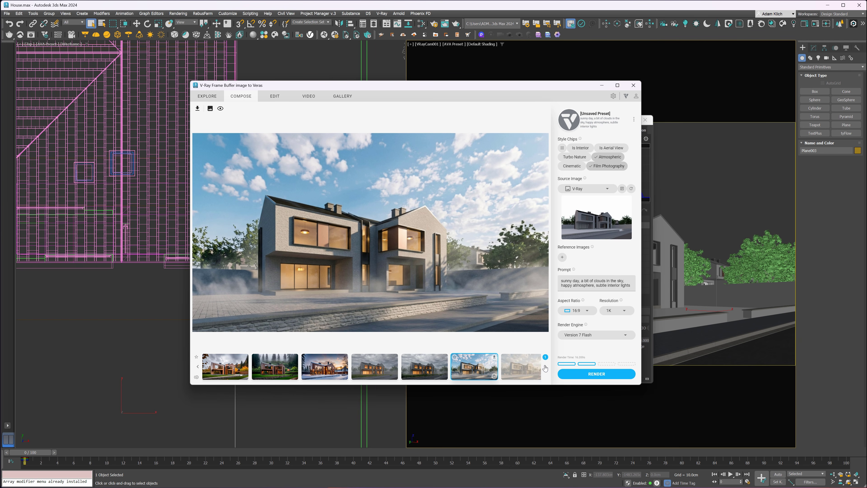
left_click(513, 374)
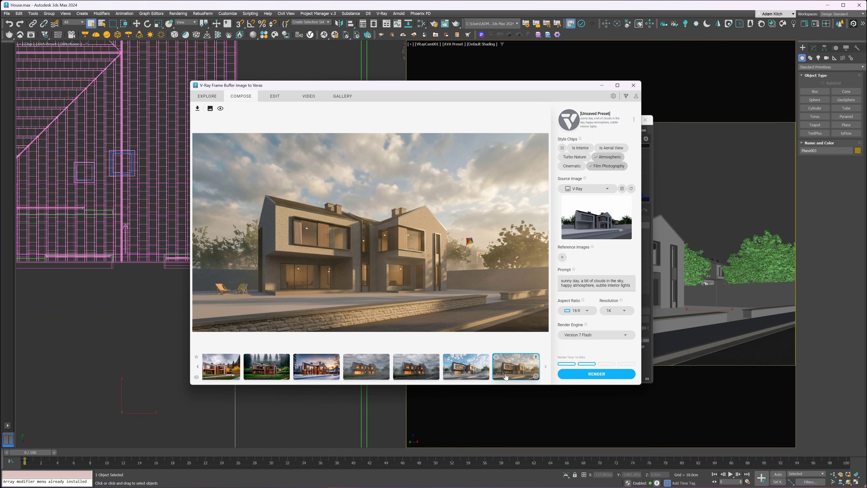
left_click(480, 372)
Step: Turn off the Atmospheric style, add ", no fog" to the prompt and render two more variations
left_click(607, 157)
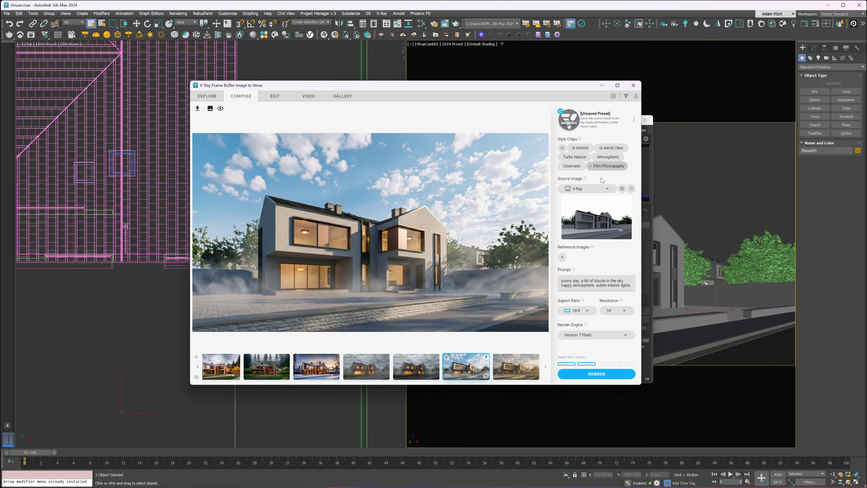
left_click(632, 285)
type(", no fog")
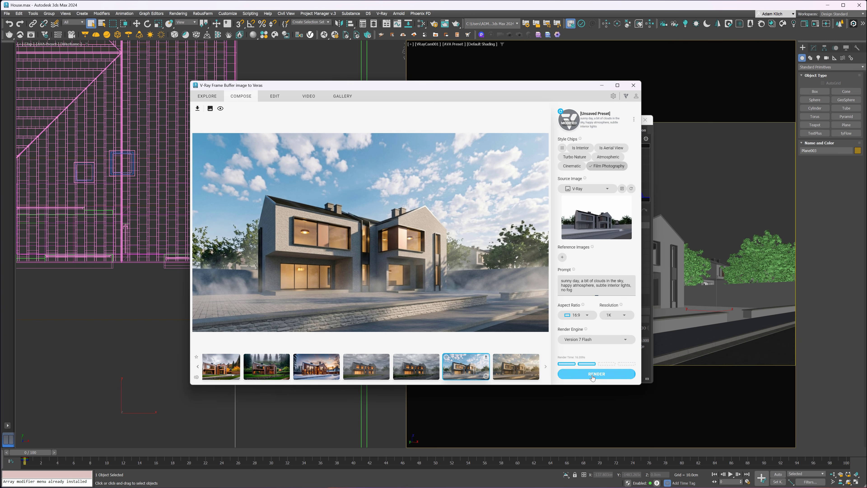
left_click(593, 375)
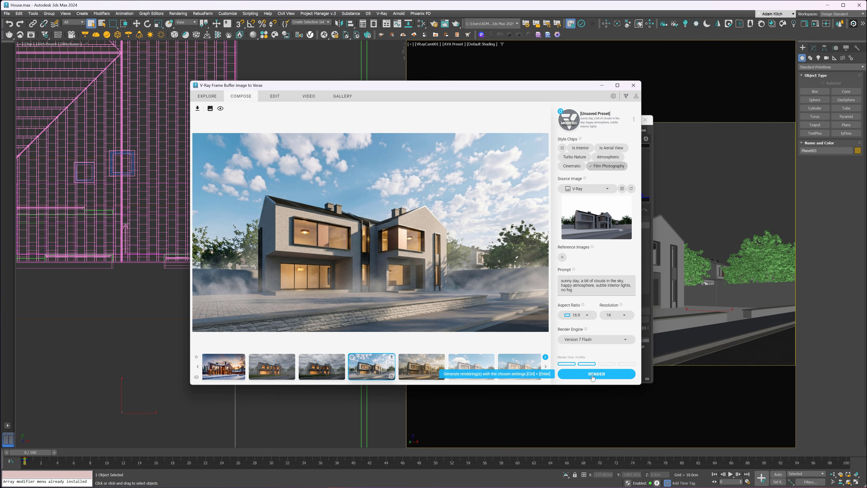
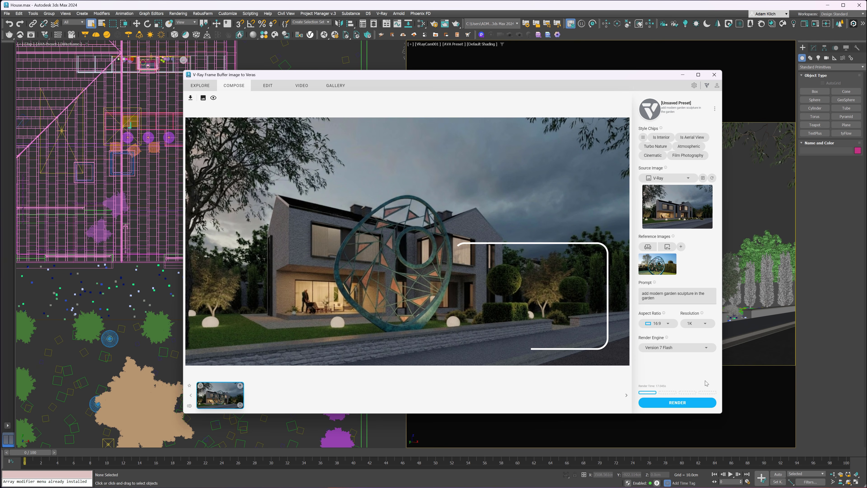
Step: Change the prompt to "add a small modern garden sculpture (1m heigh) in the garden" and render the house
left_click(651, 296)
type("a small ")
type("(1m heigh")
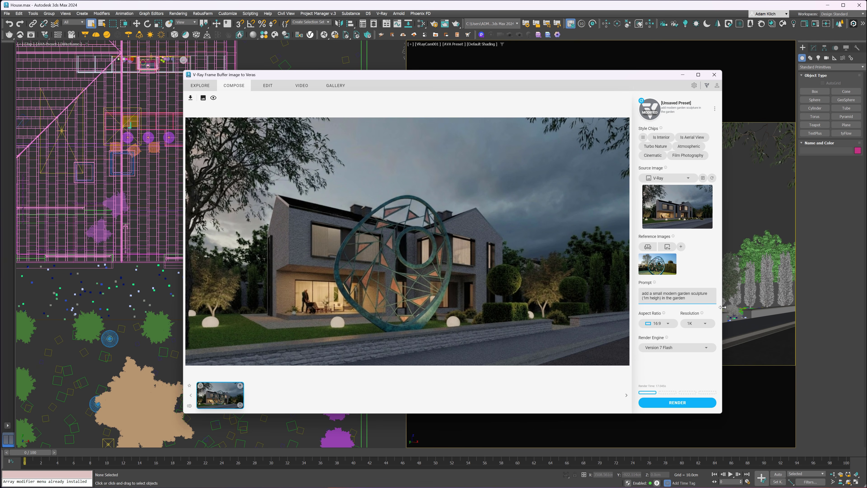
left_click(702, 402)
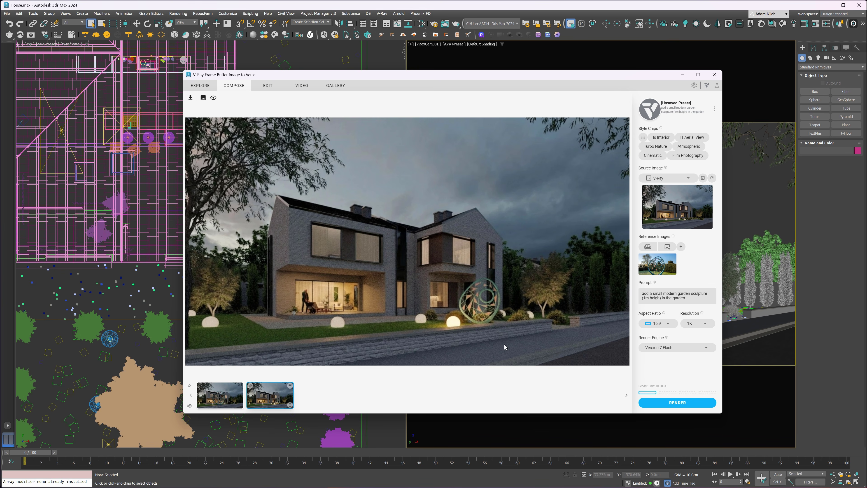
Step: Replace the sculpture reference image with the stone texture image and set its type to Material Reference
left_click(651, 247)
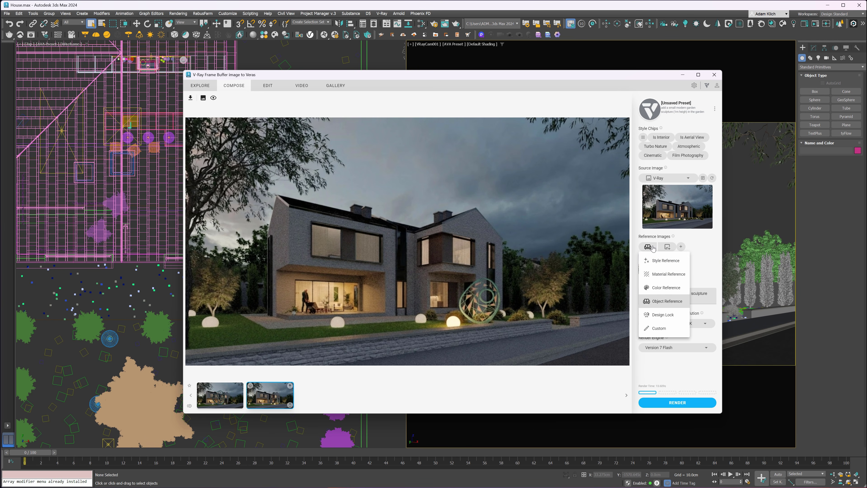
left_click(672, 276)
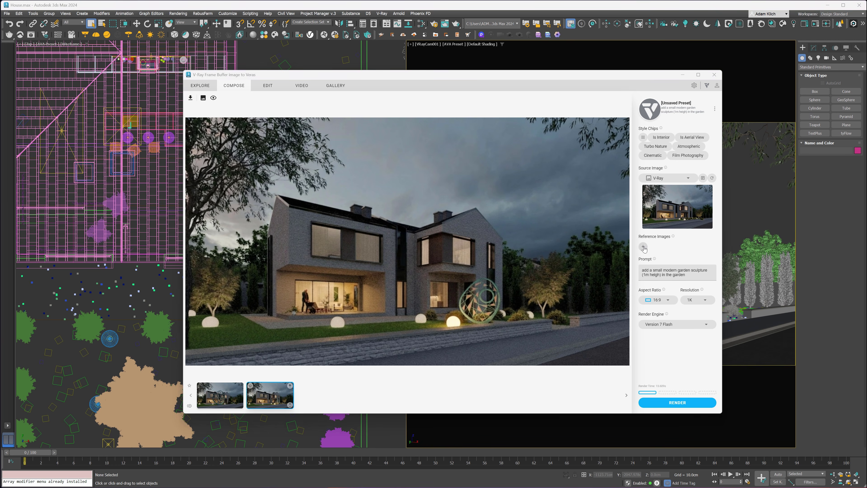
left_click(643, 247)
left_click_drag(866, 342, 657, 269)
left_click(649, 249)
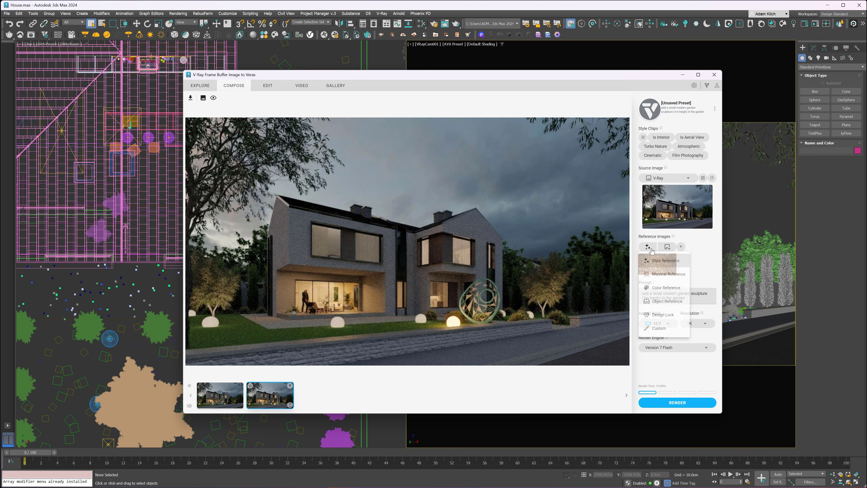
left_click(659, 274)
Step: Replace the prompt with "change brick house material to stone" and render the house
left_click_drag(686, 298, 637, 291)
type("change brick ho")
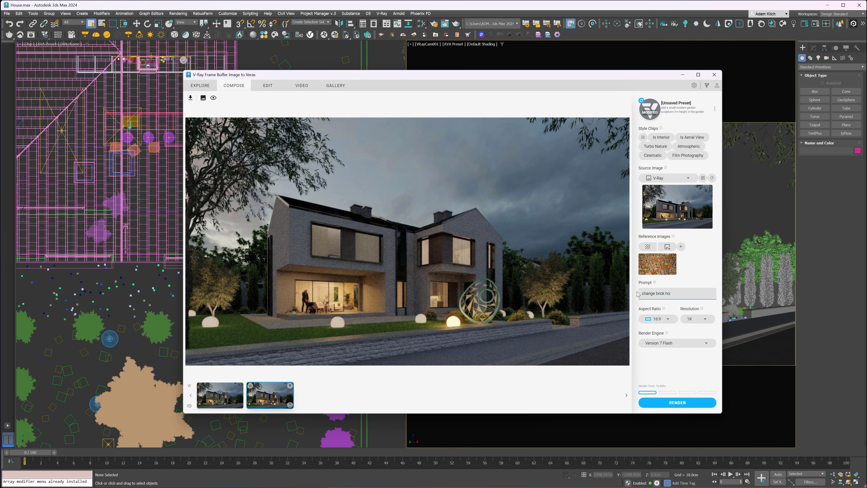
left_click(677, 402)
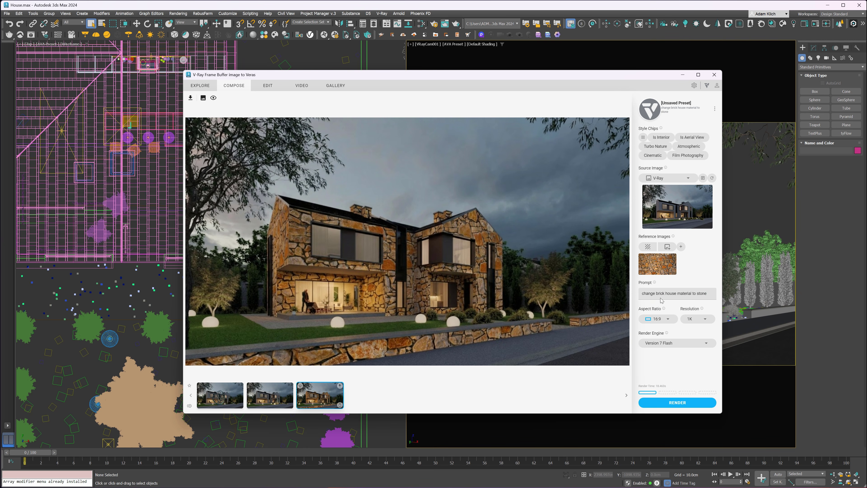
Step: Add ", small stones" to the end of the prompt and render the stone house again
left_click(711, 296)
type(", small s")
left_click(676, 403)
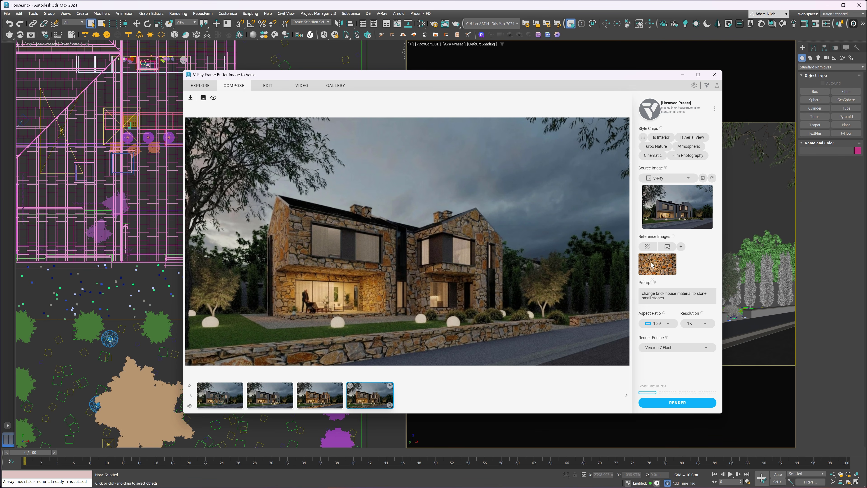
Step: Replace "small stones" in the prompt with "one stone" and render another version of the house
left_click_drag(665, 299, 641, 300)
type("one stone")
left_click(677, 403)
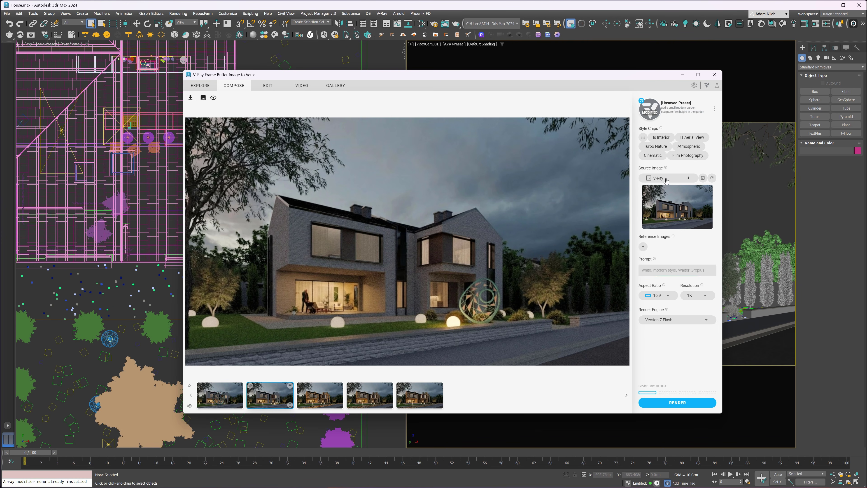
Step: Set the source image to None and enter the prompt "create a seamless concrete texture, some imperfections like little cracks, flat, top down light"
left_click(666, 180)
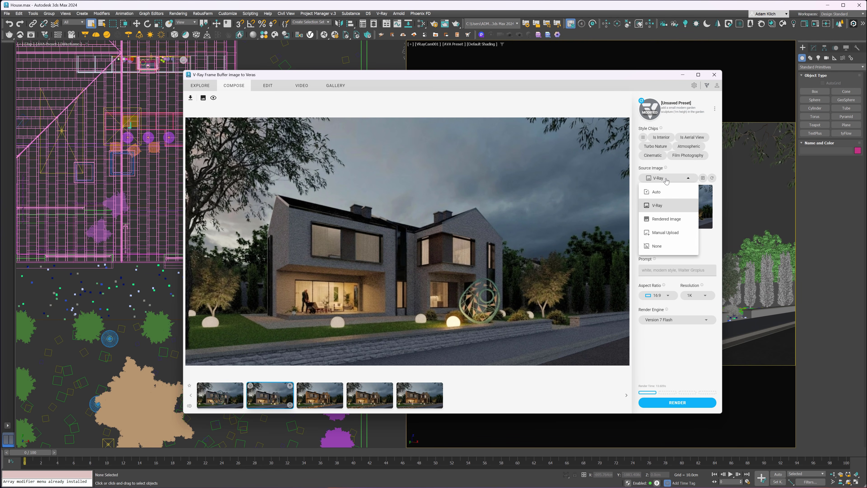
left_click(657, 246)
left_click(658, 242)
type("create a seamless conc")
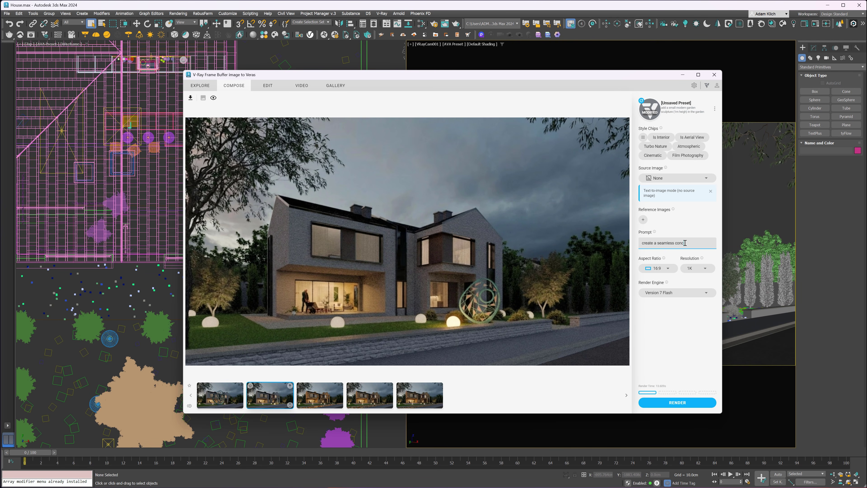
type("rete texture, some imperfections like little cracks,")
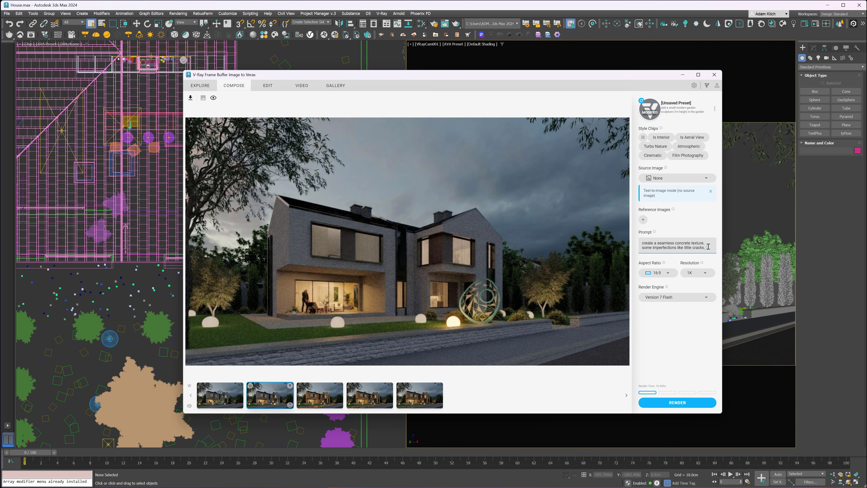
type("top down light")
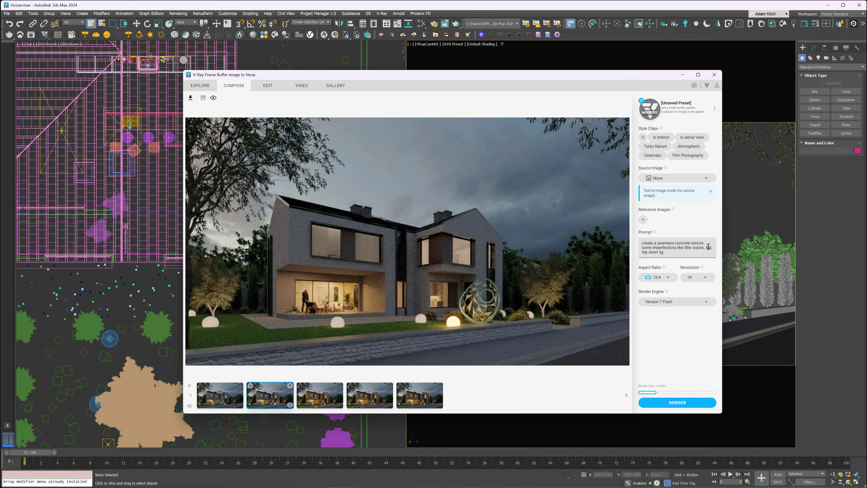
Step: Set the aspect ratio to 1:1, render the concrete texture and display the result
left_click(658, 277)
scroll(663, 332, "down", 2)
left_click(662, 351)
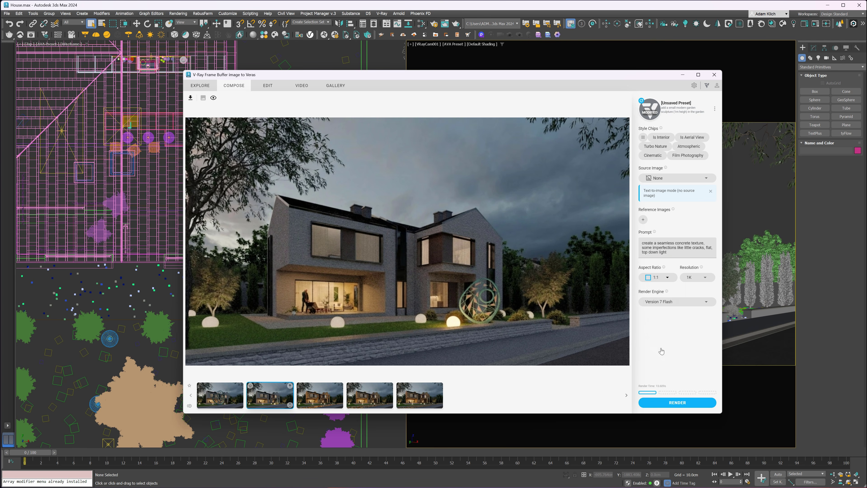
left_click(672, 403)
left_click(466, 392)
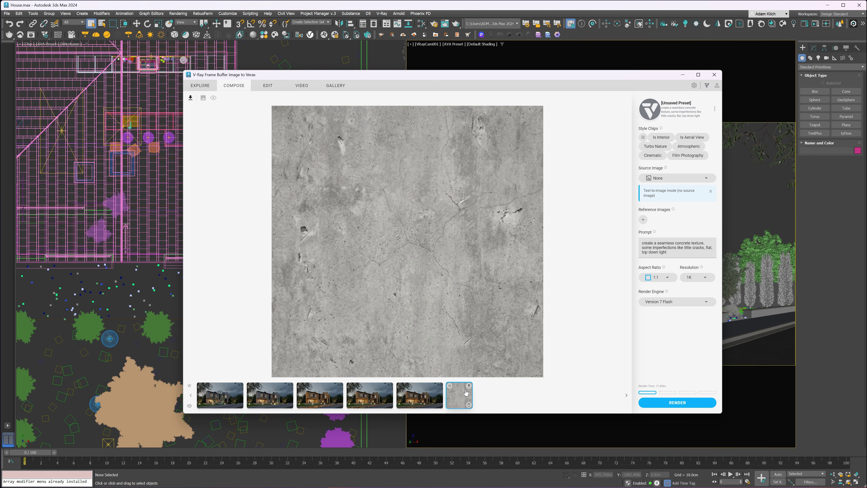
Step: Add the concrete texture as a reference image, set the prompt to "create a displacement to reference texture" and render it
left_click(643, 220)
left_click(647, 221)
left_click(667, 248)
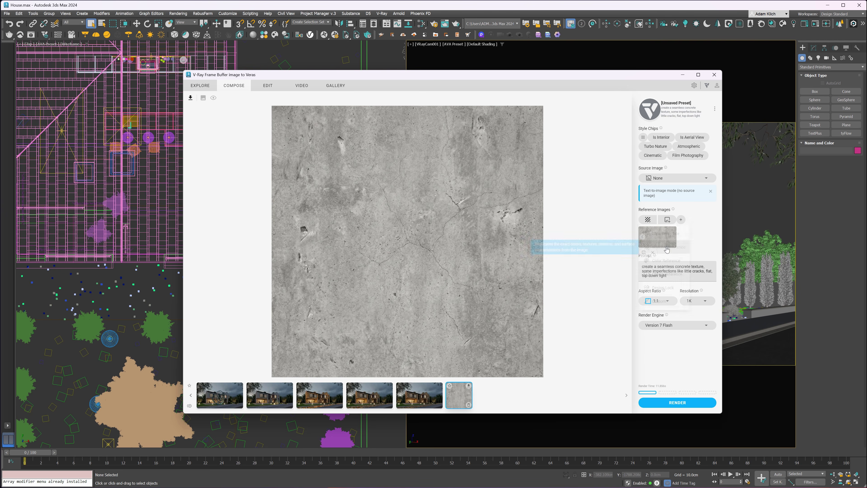
left_click(659, 267)
key("ctrl+a")
type("create a displacement to reference textur")
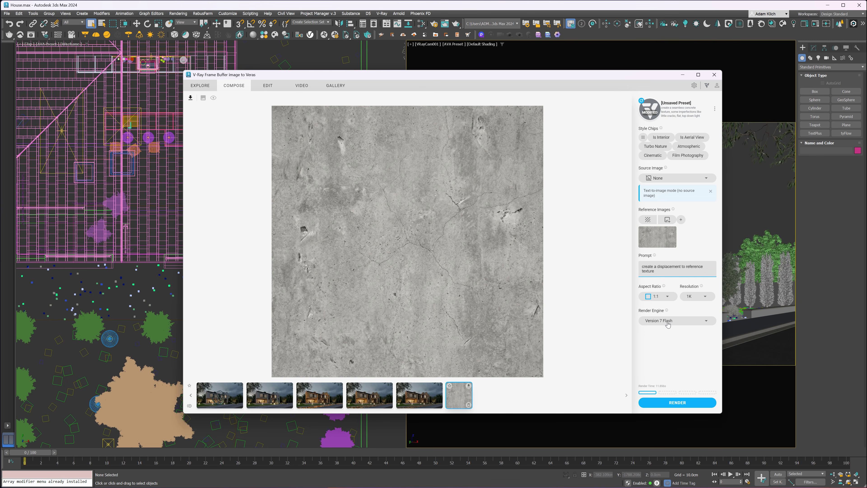
left_click(668, 403)
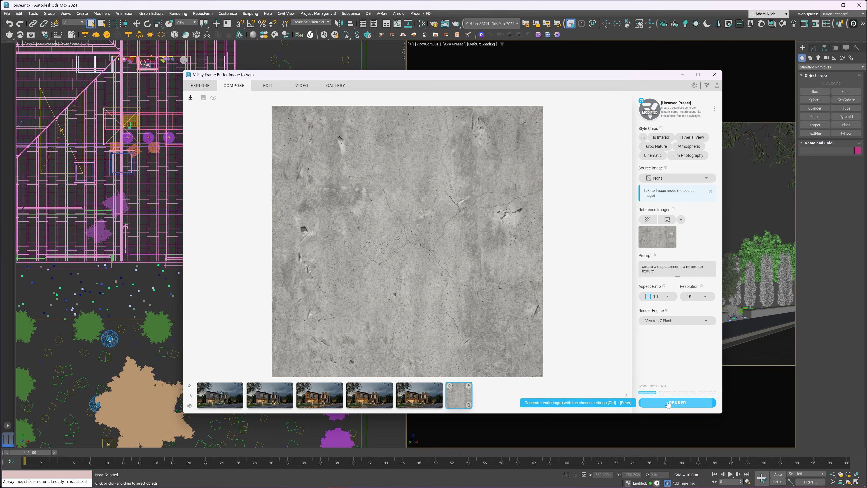
Step: Compare the original concrete texture with the version rendered from the displacement prompt
left_click(457, 396)
left_click(487, 398)
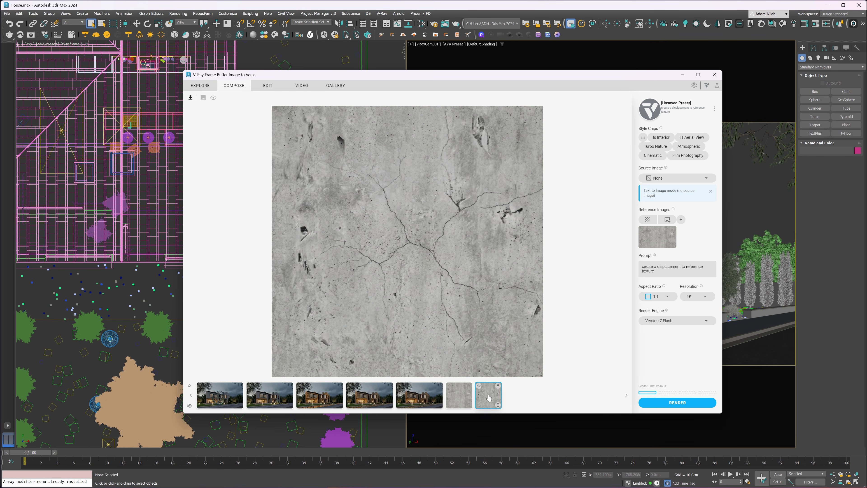
left_click(468, 396)
left_click(491, 397)
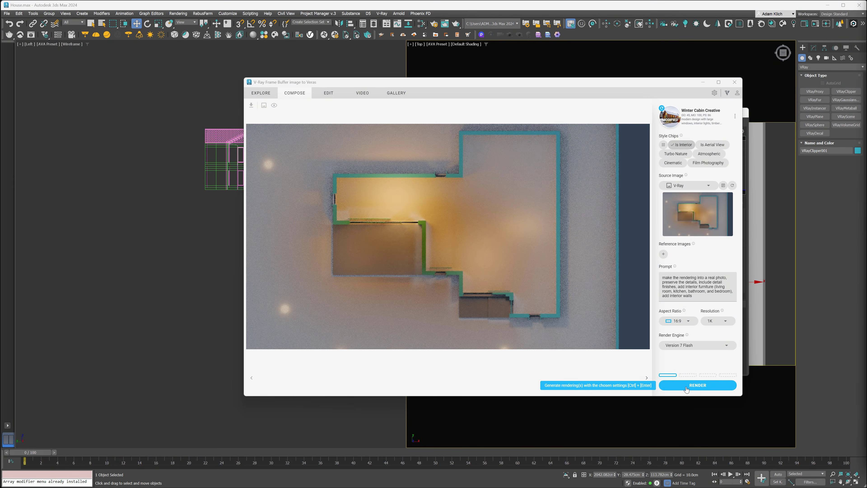
Step: Render the top-down floor plan with the prompt for a real photo with interior furniture and walls
left_click(686, 387)
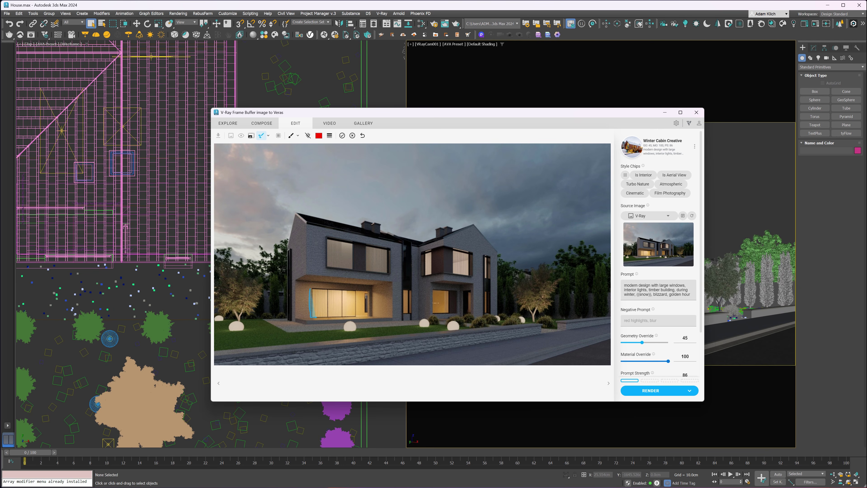
Step: Mask the large lit ground-floor window, set the prompt to "generate a modern living room with curtains" and render the edit
mouse_move(316, 317)
left_mouse_down()
mouse_move(380, 296)
mouse_move(305, 287)
left_mouse_up()
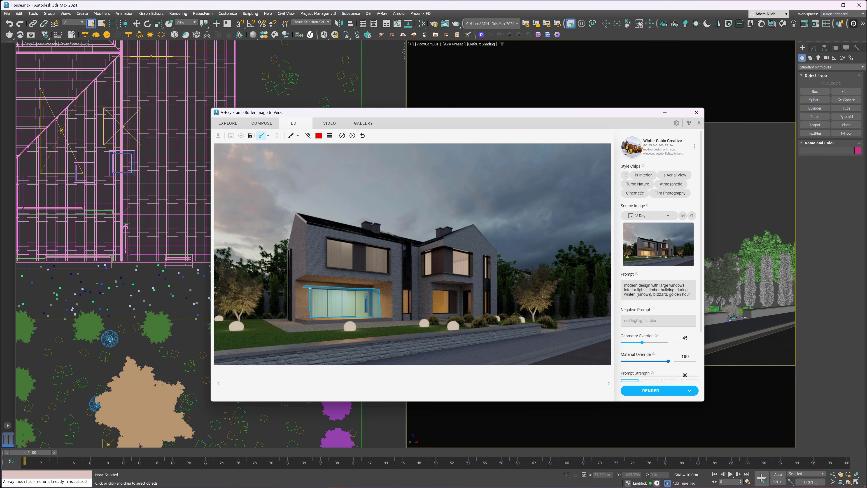
left_click(621, 286)
key("ctrl+a")
type("gene")
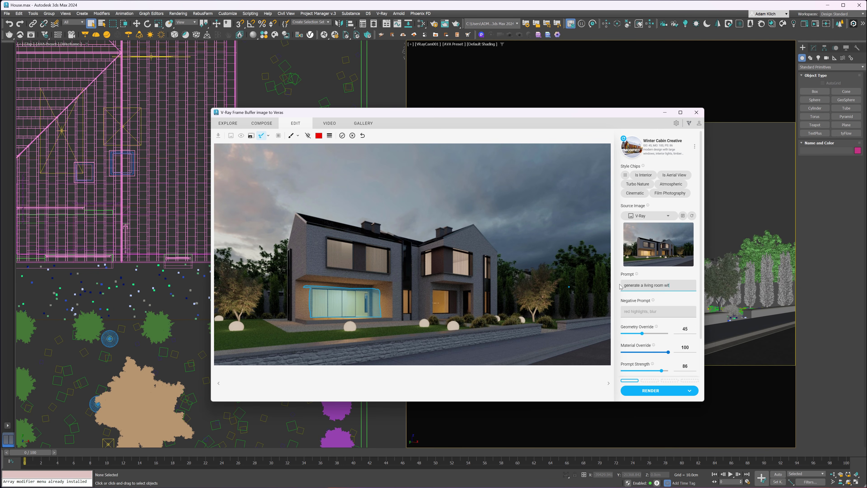
left_click(644, 285)
type("modern")
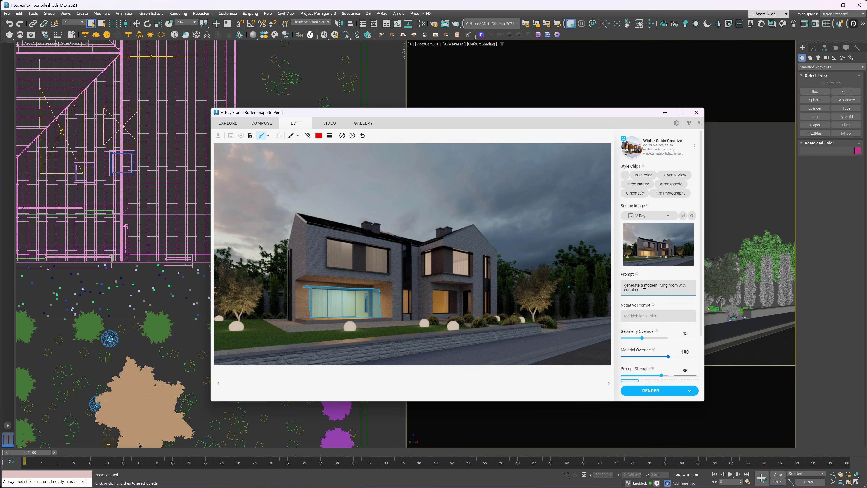
left_click(652, 391)
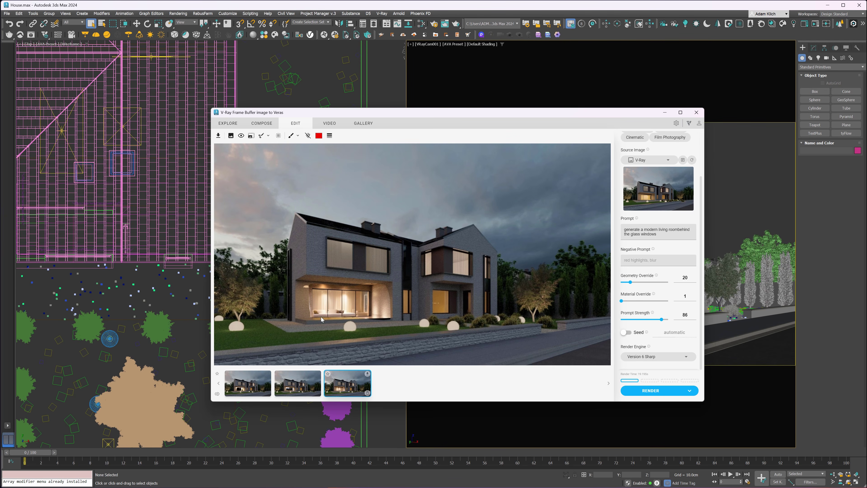
Step: Outline an edit selection on the house image, covering the sky's upper-left area and the narrow strip down the left edge
left_click(261, 136)
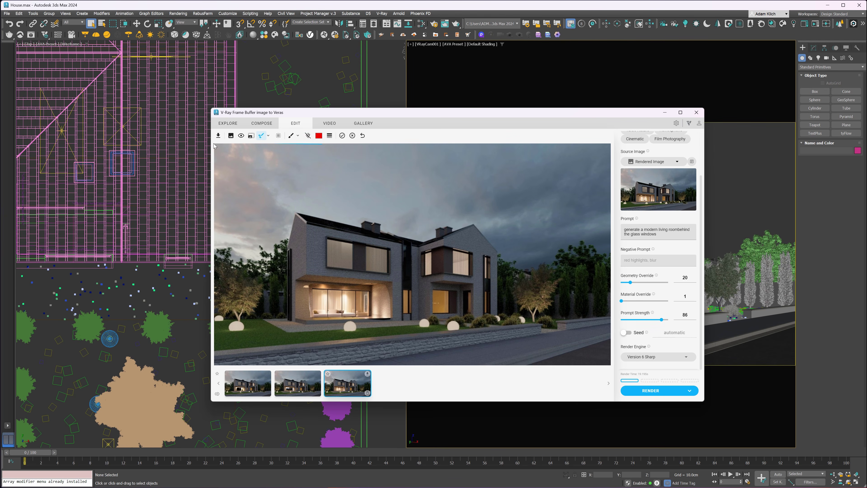
left_click(215, 144)
left_click(322, 144)
left_click(233, 234)
left_click(234, 363)
left_click(215, 364)
Step: Replace the prompt with "add eucalyptus tree in the corner", render the edit and display the second rendered version
left_click_drag(659, 235, 614, 230)
type("add eucalyptus tree in the corner")
left_click(650, 390)
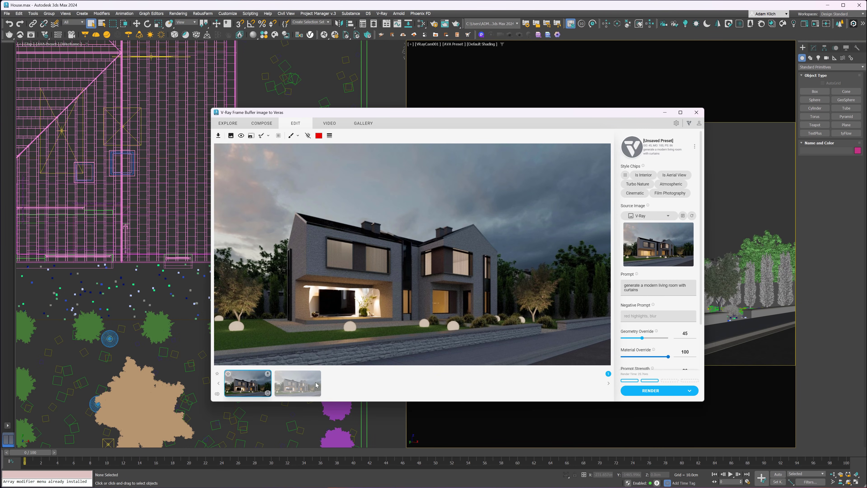
left_click(304, 390)
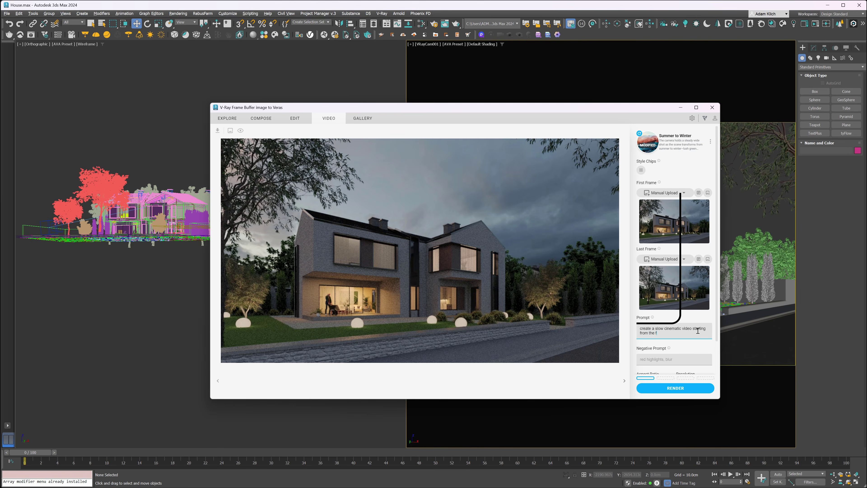
Step: Complete the prompt "create a slow cinematic video starting from the front house to slightly zooming out, a slow, natural pan movement" and render the video
type("t ho")
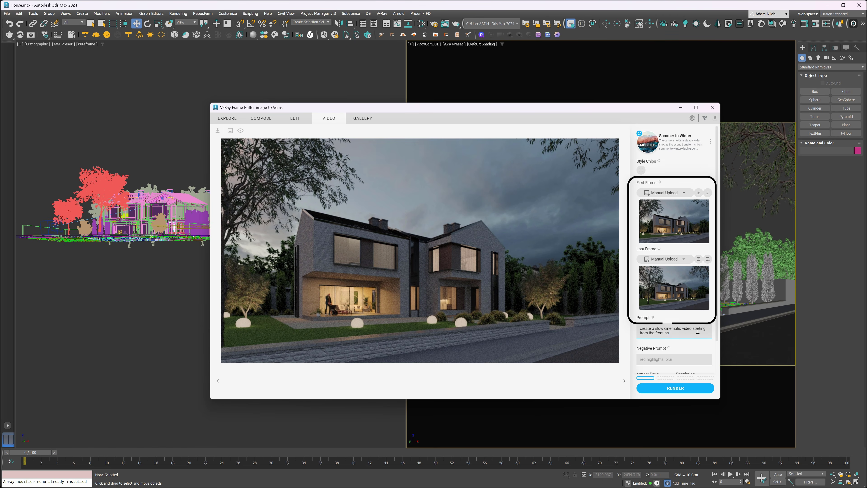
type("use to slightly zooming out, a slow, natural pan movement")
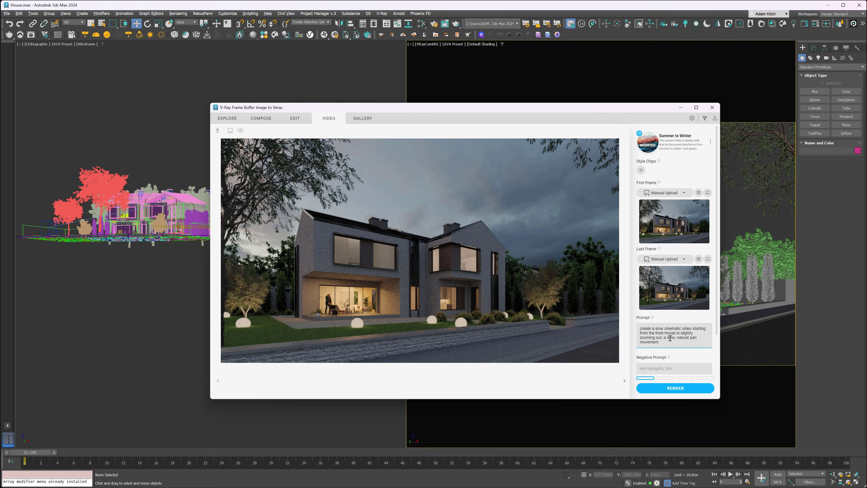
scroll(675, 322, "down", 2)
left_click(675, 388)
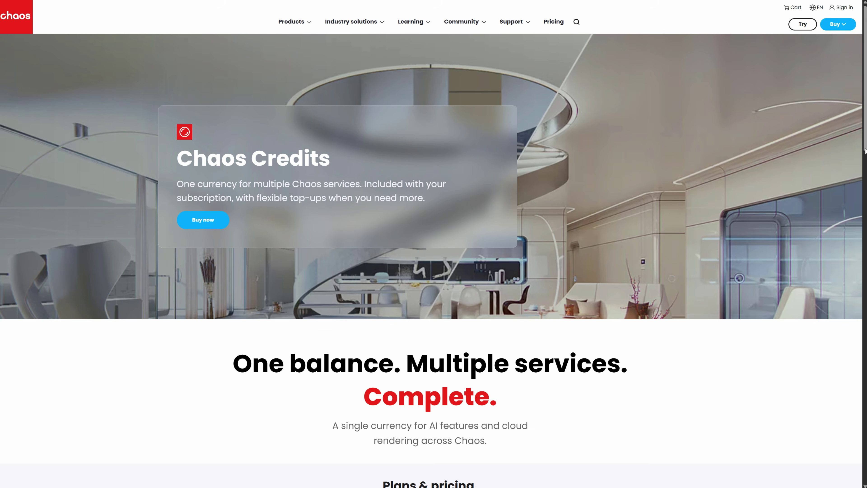
Step: Review the plans and pricing on the Chaos Credits web page
scroll(865, 150, "down", 8)
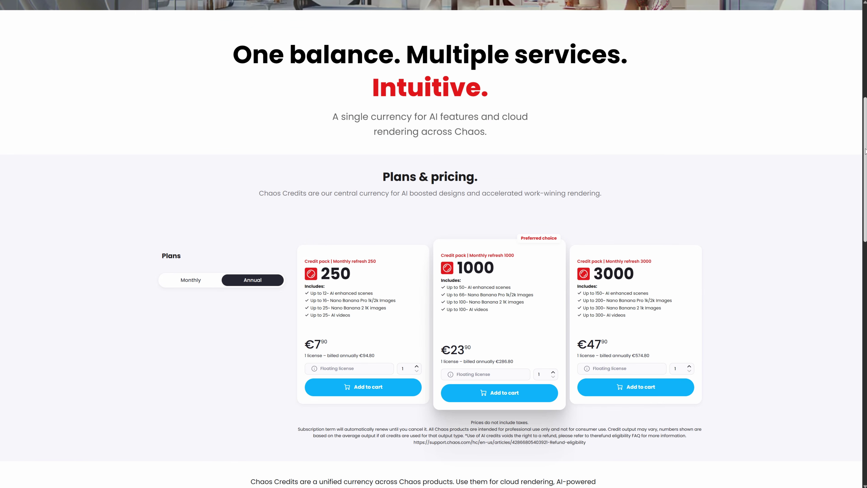